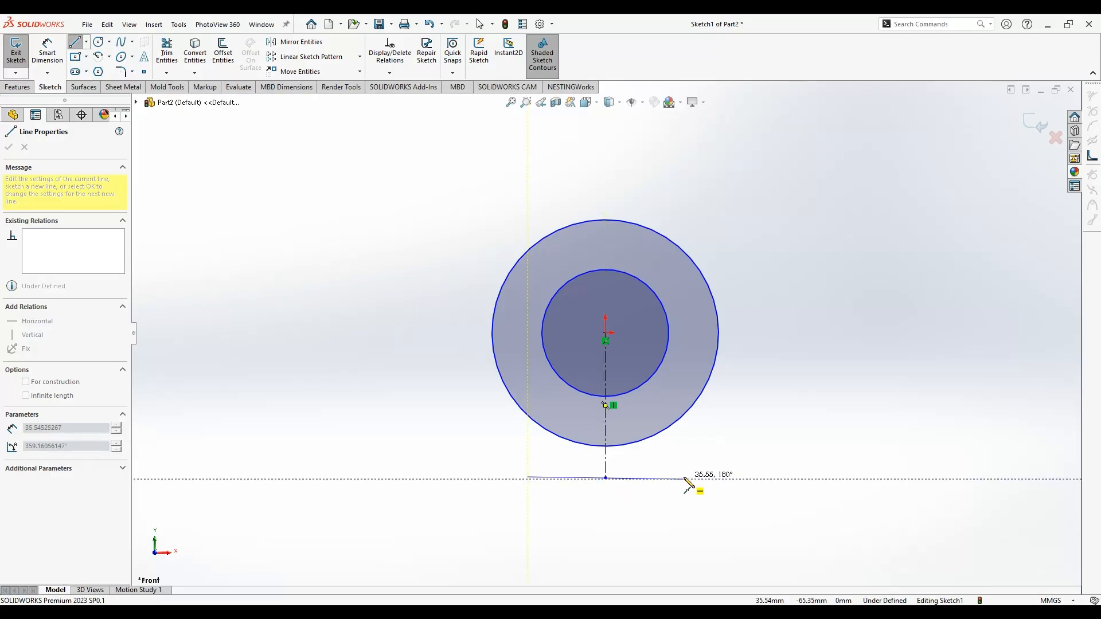
- Finish a horizontal base line about 71 mm long, centred on the lower end of the vertical centerline below the circles
{"action": "left_click", "coordinate": [685, 478]}
{"action": "key", "text": "Escape"}
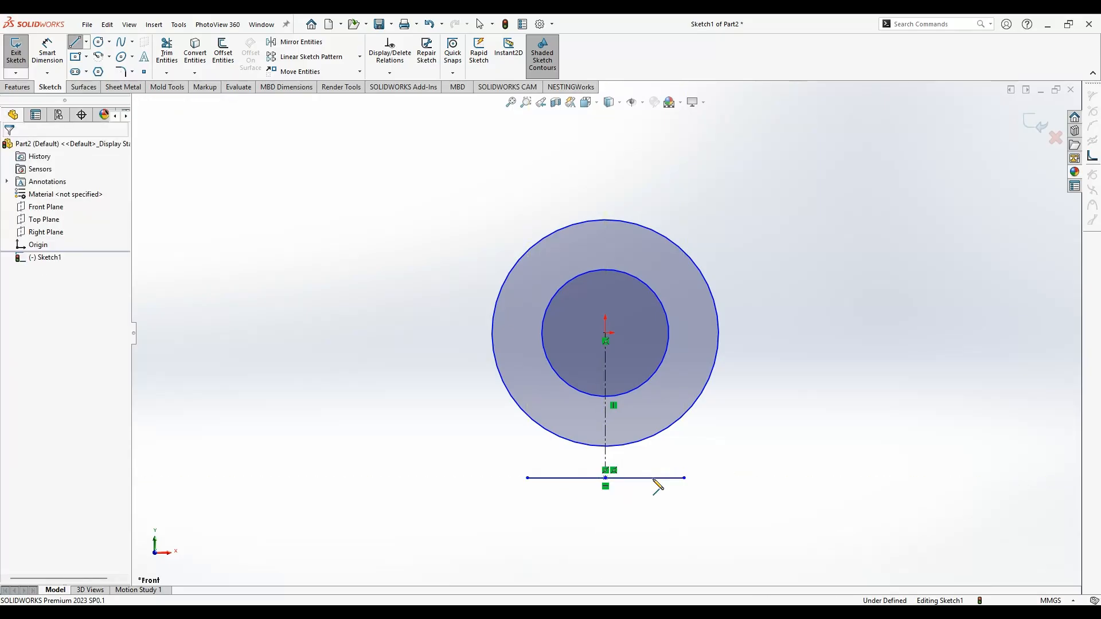
{"action": "key", "text": "Escape"}
{"action": "left_click", "coordinate": [656, 478]}
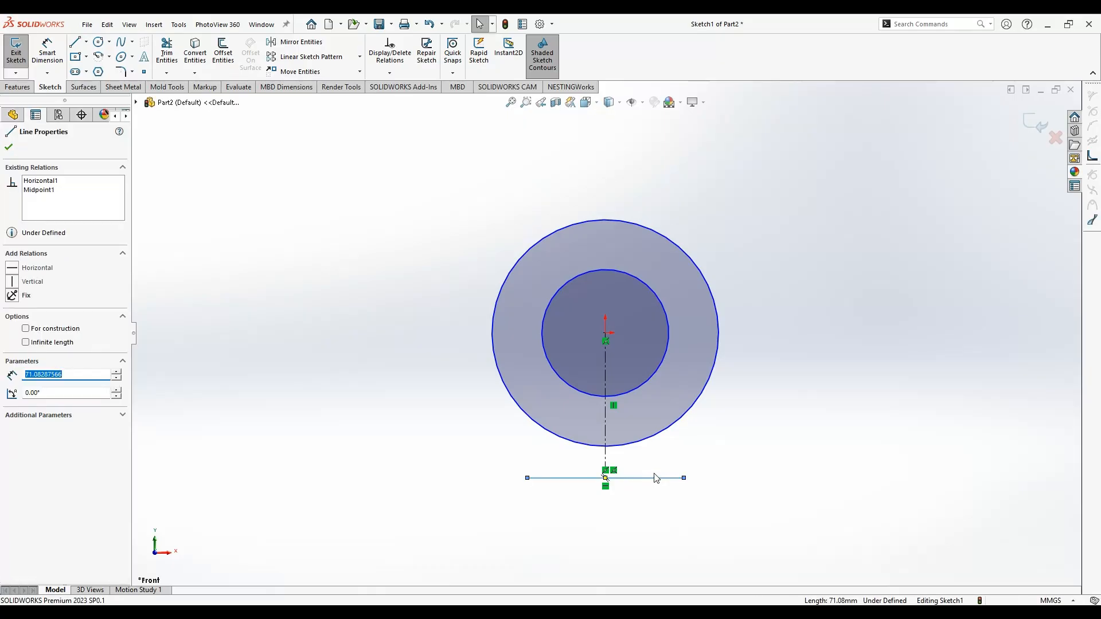
{"action": "left_click", "coordinate": [809, 344]}
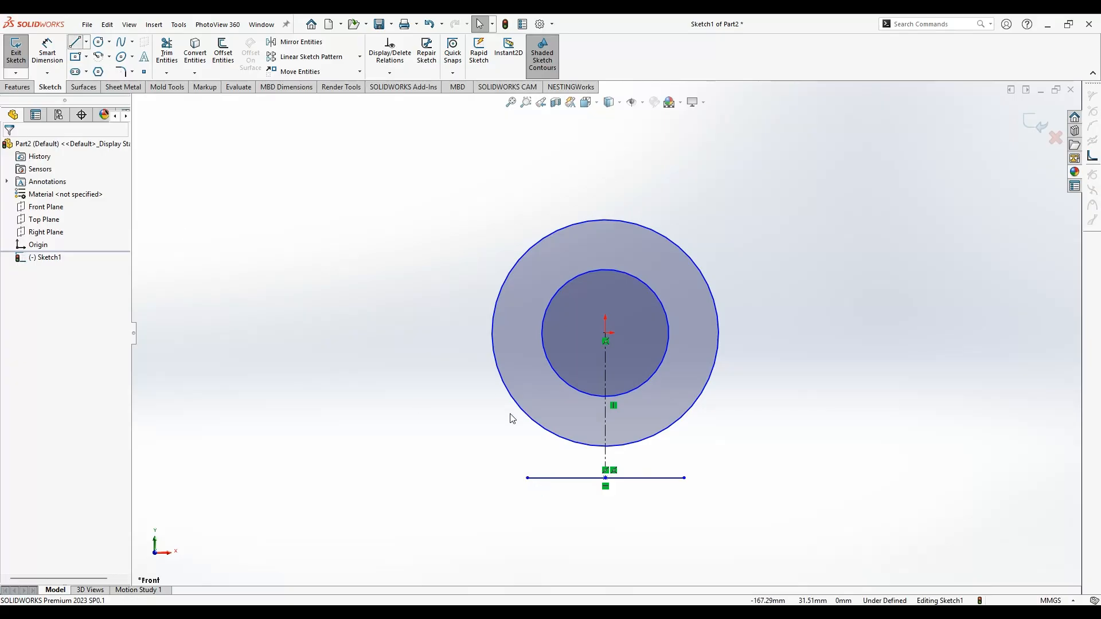
- Draw a line from the base line's left end up to the outer circle, ending tangent to it
{"action": "key", "text": "l"}
{"action": "left_click", "coordinate": [527, 477]}
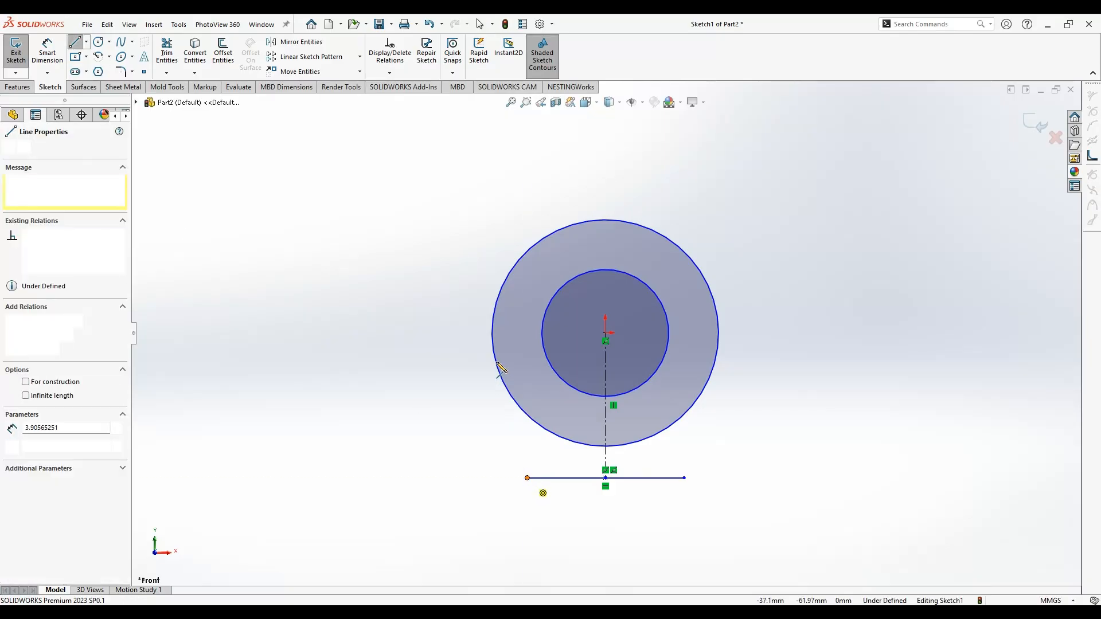
{"action": "double_click", "coordinate": [496, 363]}
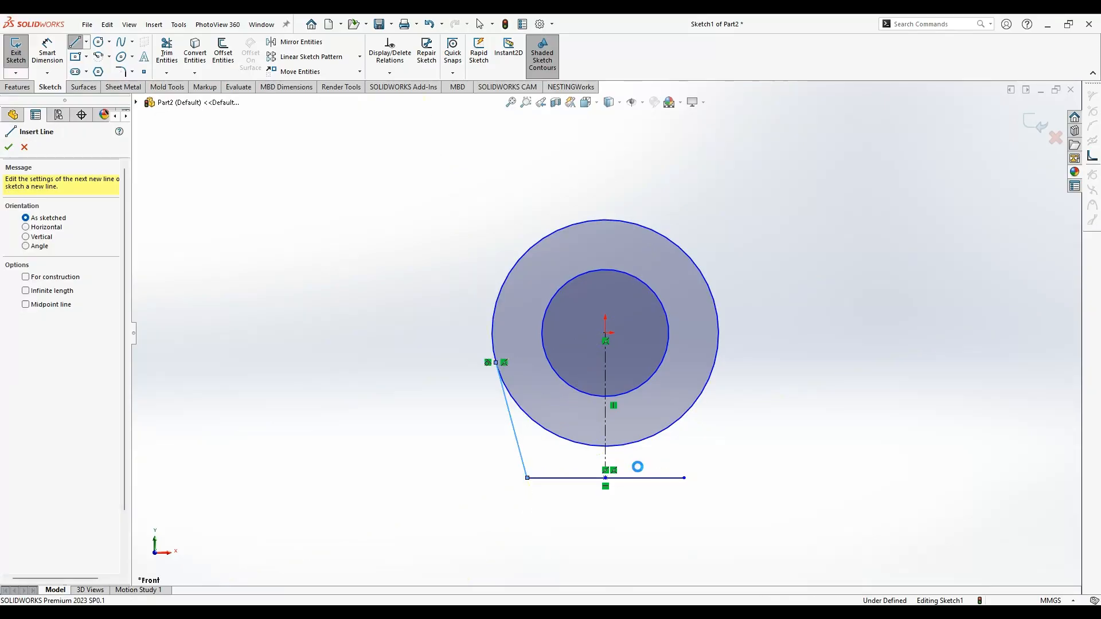
{"action": "key", "text": "Escape"}
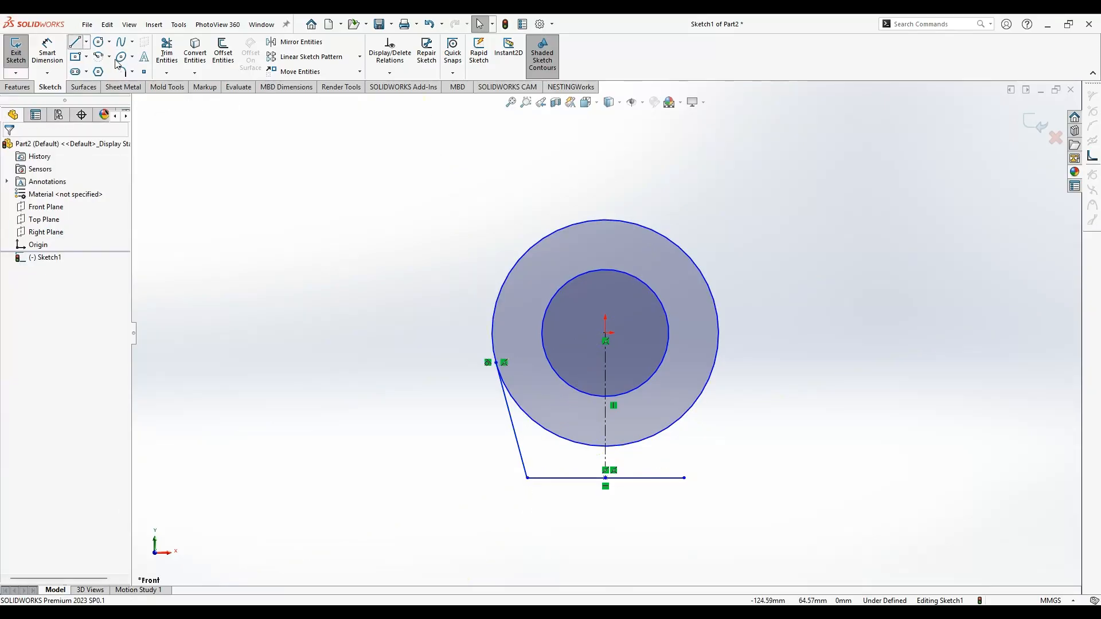
- Draw a line about 58 mm long from the base line's right end up to the outer circle
{"action": "key", "text": "l"}
{"action": "left_click", "coordinate": [683, 477]}
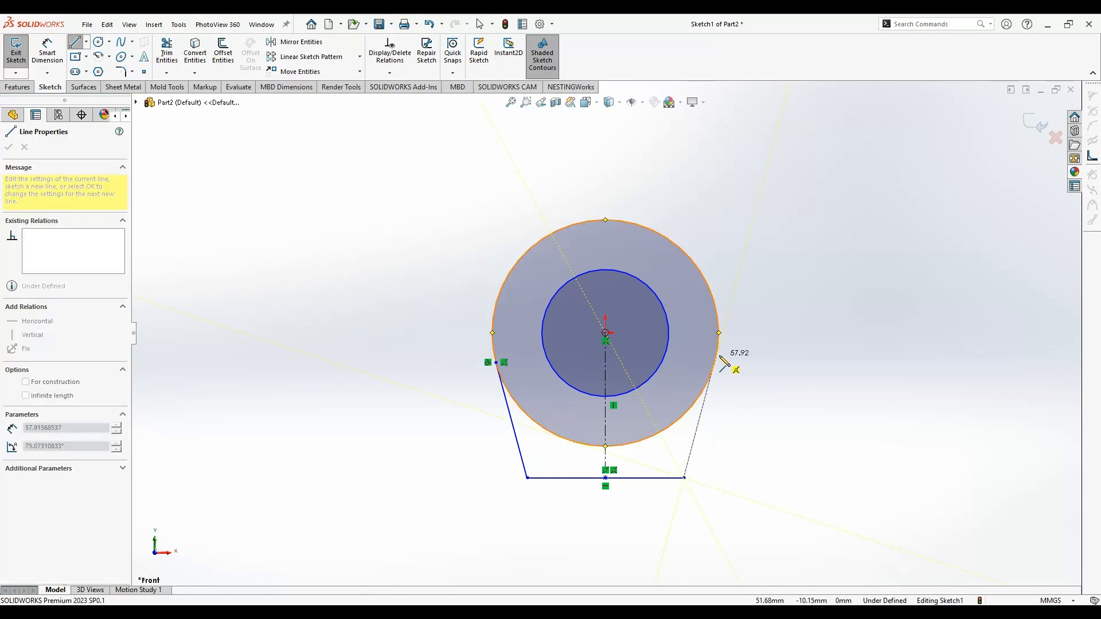
{"action": "left_click", "coordinate": [718, 356]}
{"action": "key", "text": "Escape"}
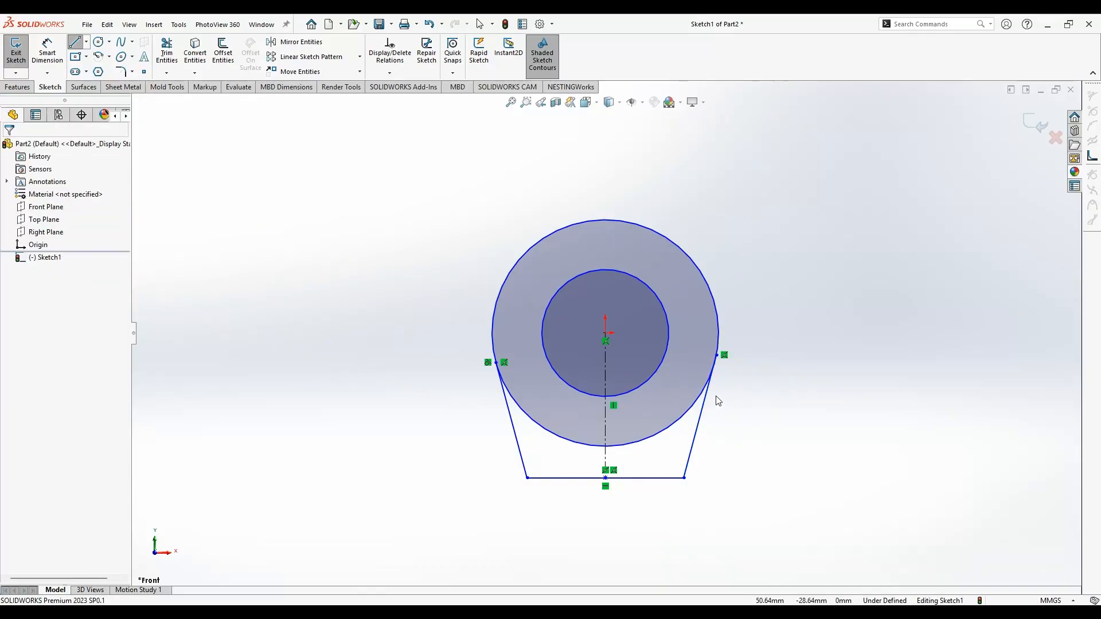
- Add a tangent relation between the right slanted line and the outer circle
{"action": "left_click", "coordinate": [691, 417]}
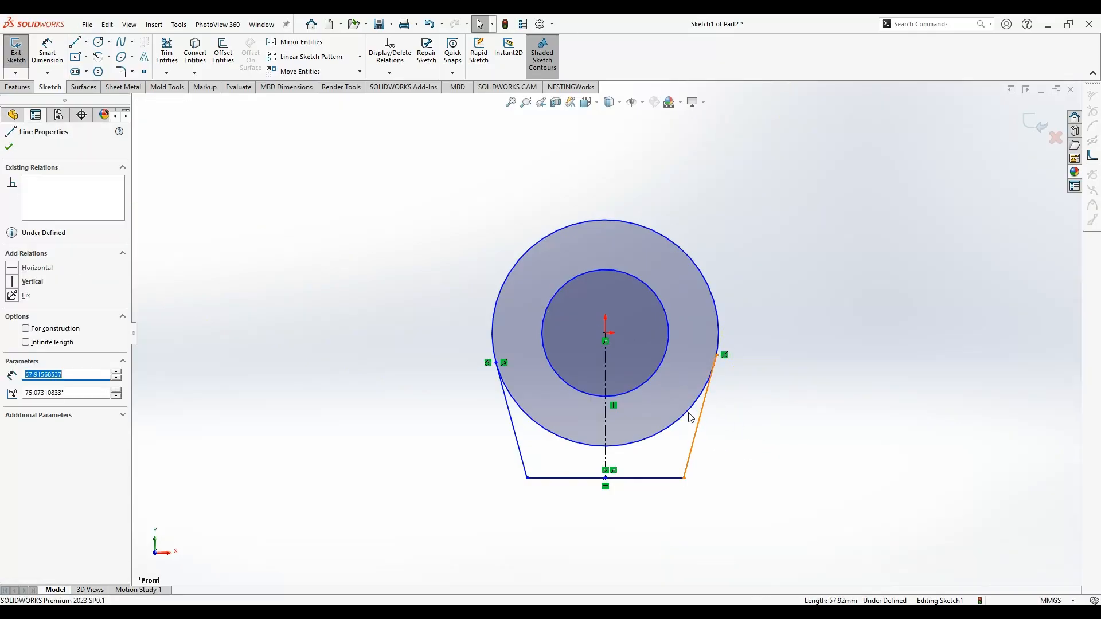
{"action": "left_click", "coordinate": [690, 417]}
{"action": "left_click", "coordinate": [698, 422], "text": "ctrl"}
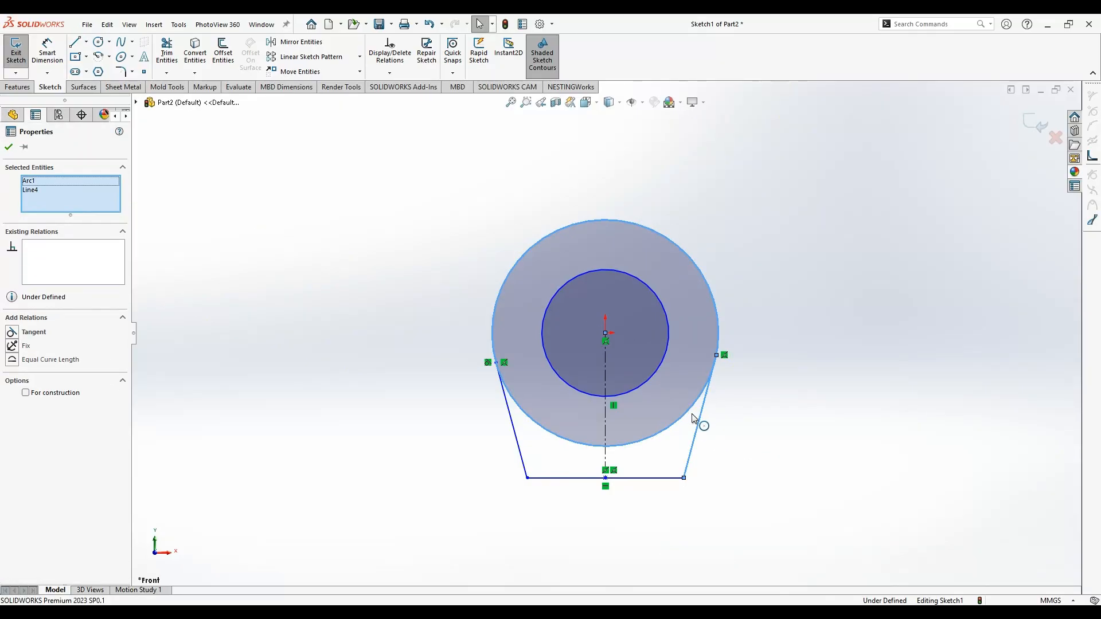
{"action": "left_click", "coordinate": [724, 365]}
{"action": "left_click", "coordinate": [745, 338]}
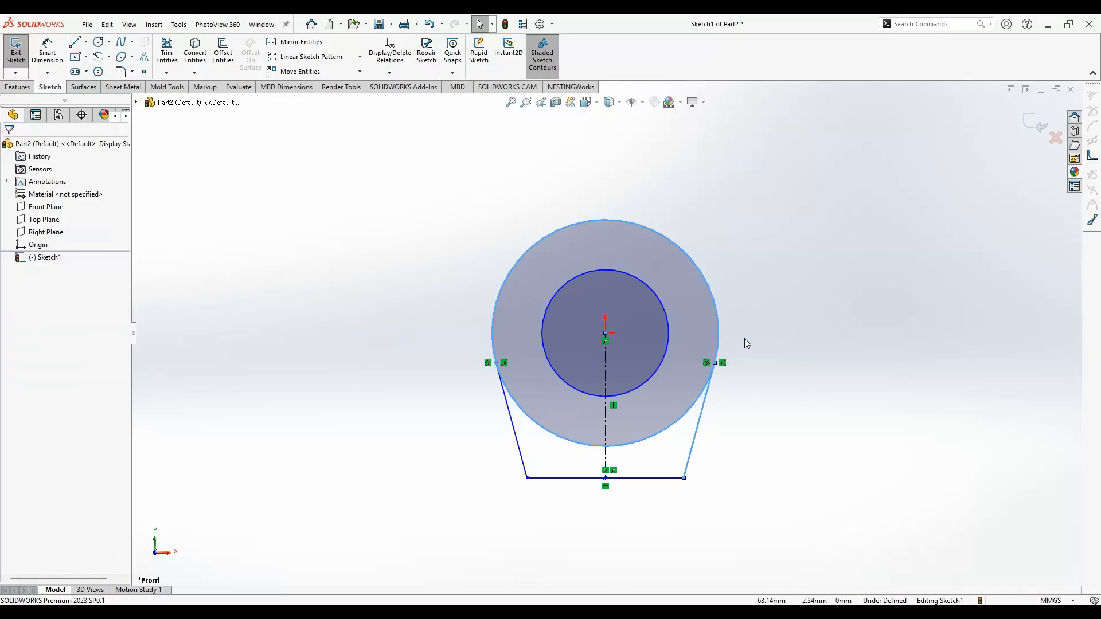
- Dimension the horizontal base line's length to 100 mm, placing the dimension below it
{"action": "left_click", "coordinate": [45, 48]}
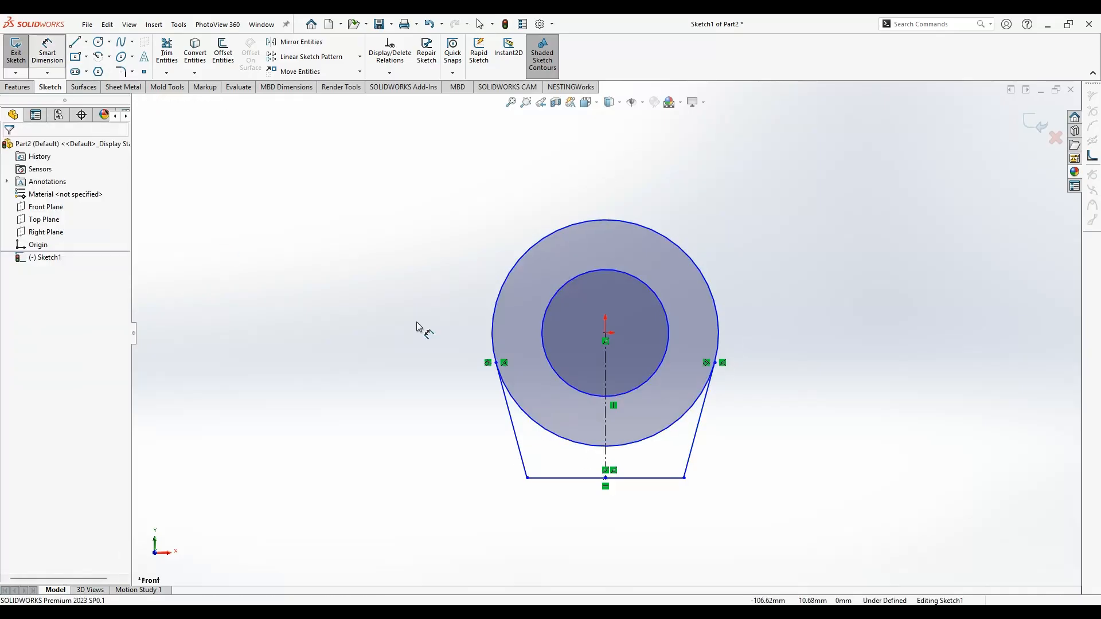
{"action": "left_click", "coordinate": [561, 478]}
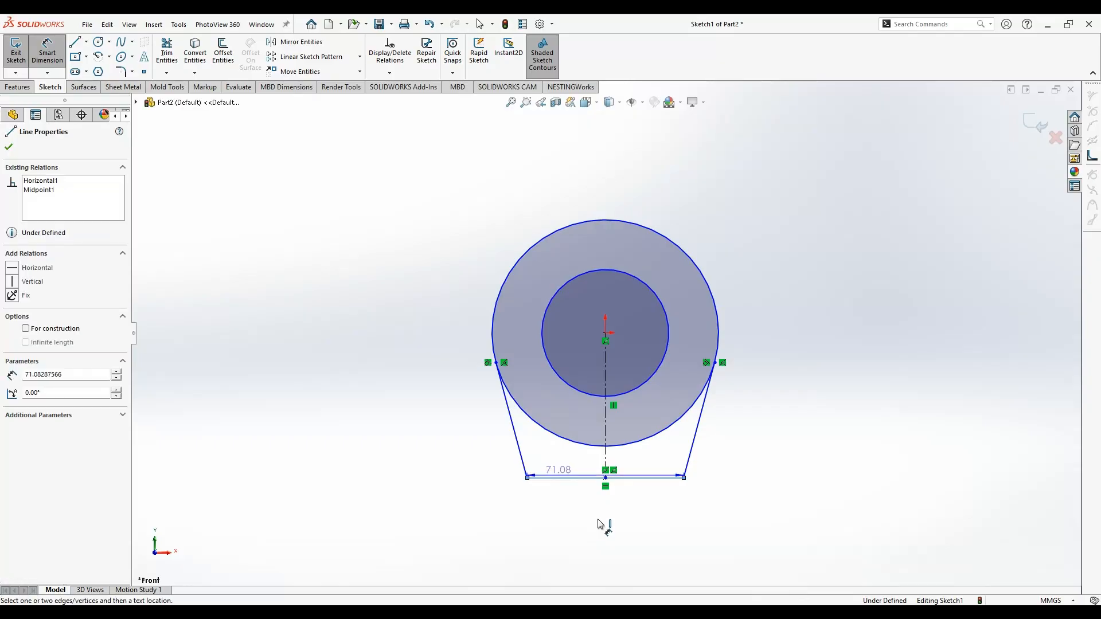
{"action": "left_click", "coordinate": [606, 520]}
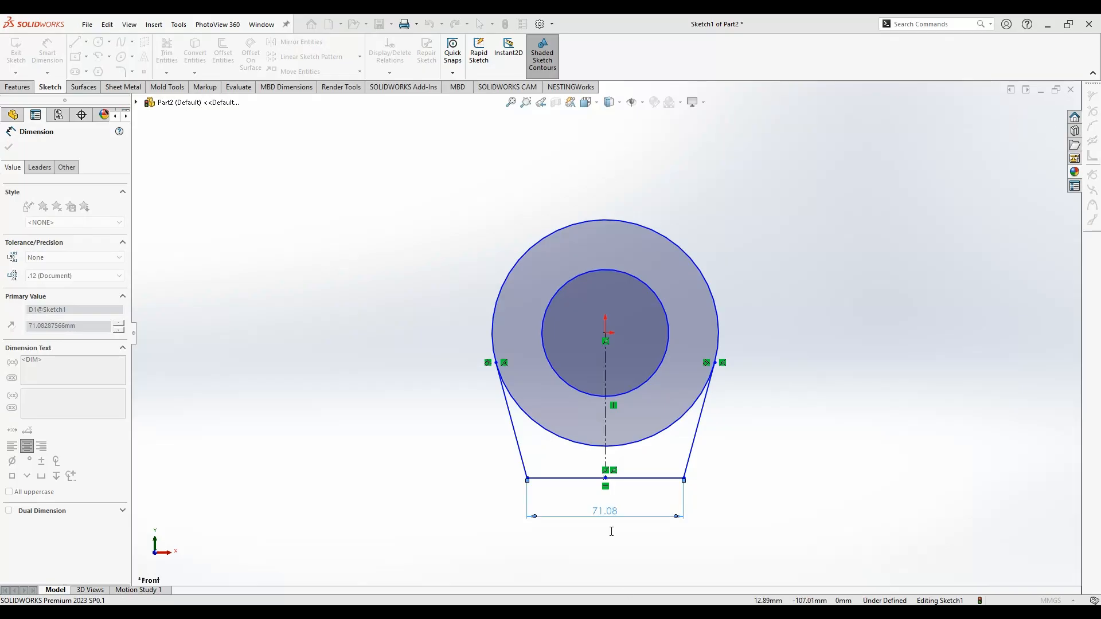
{"action": "type", "text": "100"}
{"action": "key", "text": "Return"}
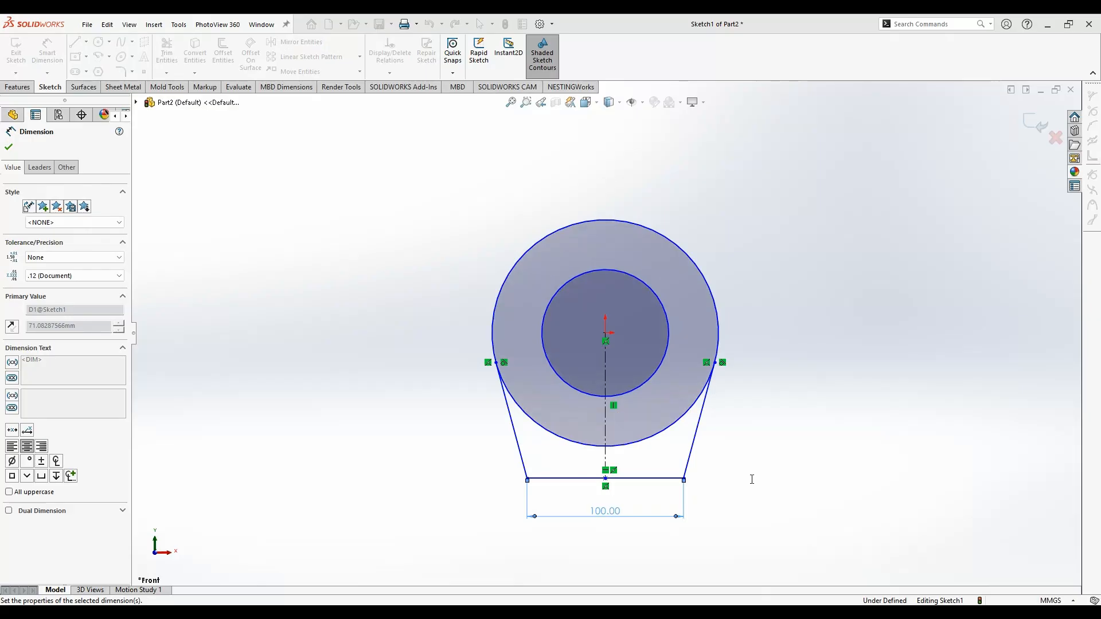
{"action": "left_click", "coordinate": [752, 479]}
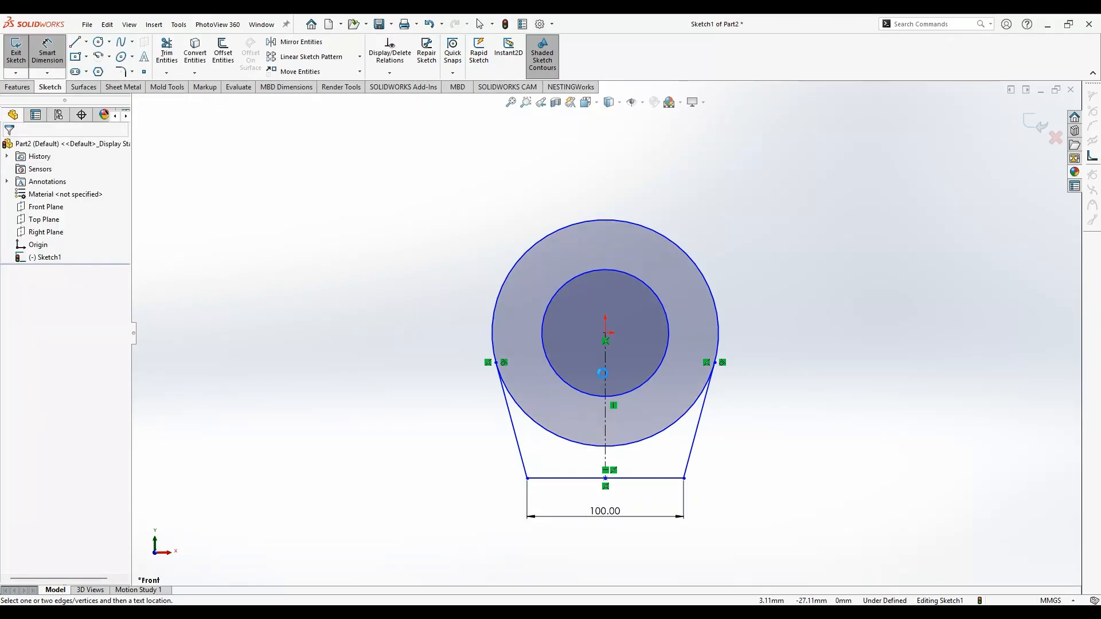
- Dimension the outer circle's diameter to 146 mm and the inner circle's diameter to 80.90 mm
{"action": "left_click", "coordinate": [704, 278]}
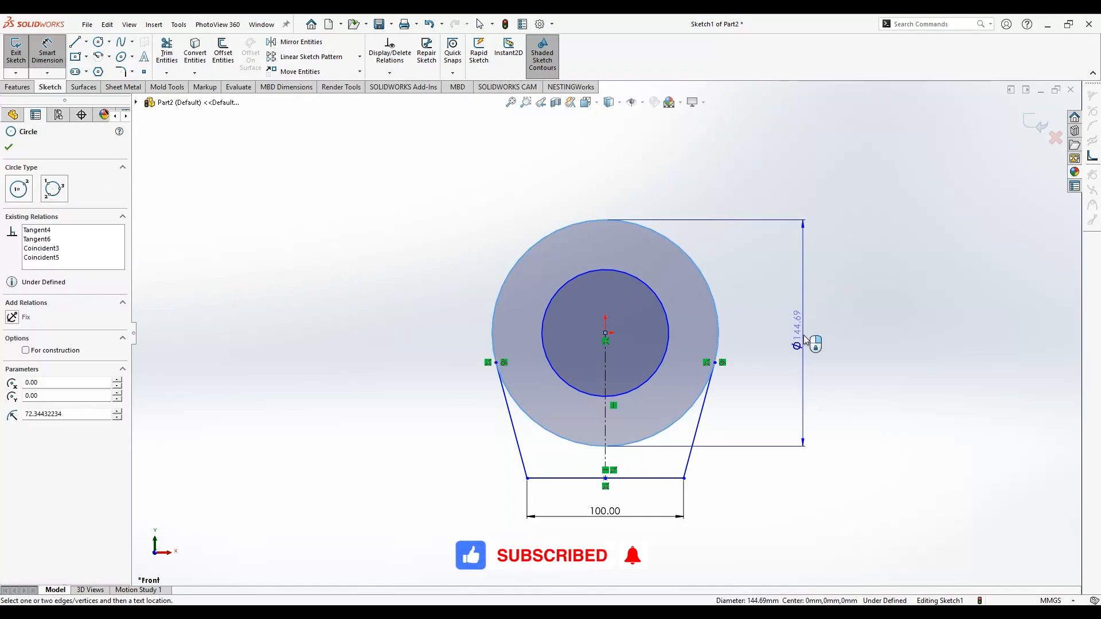
{"action": "left_click", "coordinate": [805, 340]}
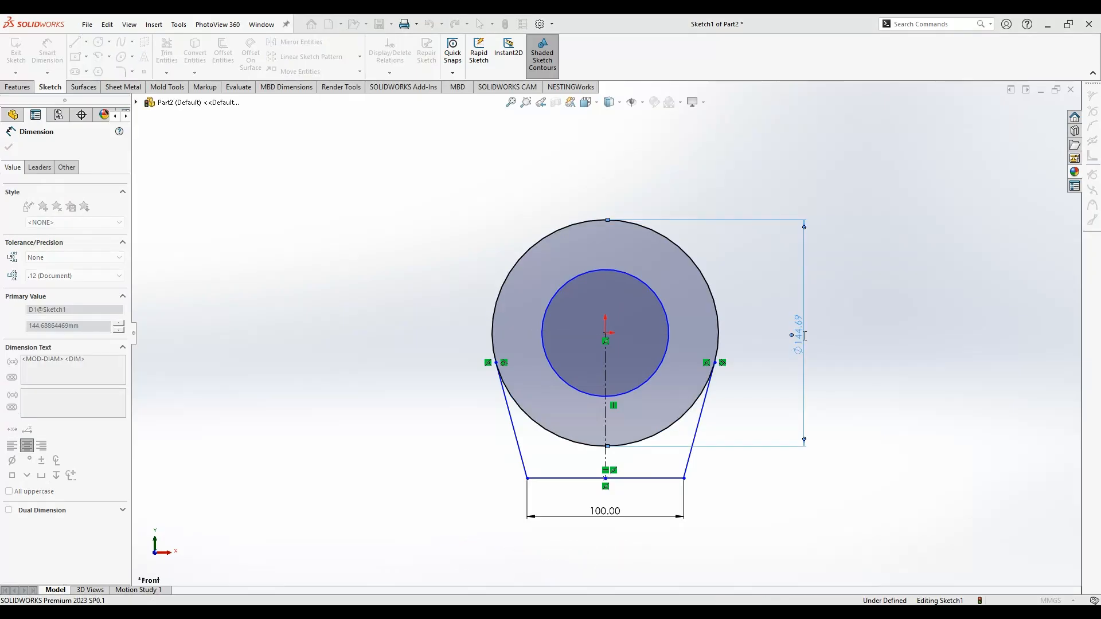
{"action": "type", "text": "146"}
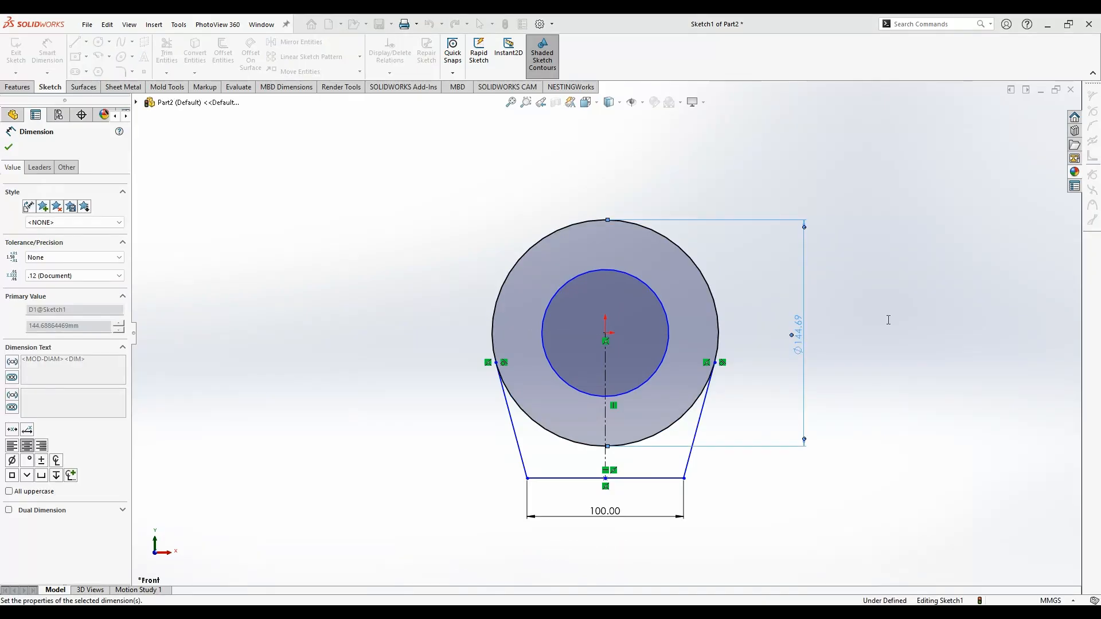
{"action": "key", "text": "Return"}
{"action": "left_click", "coordinate": [658, 298]}
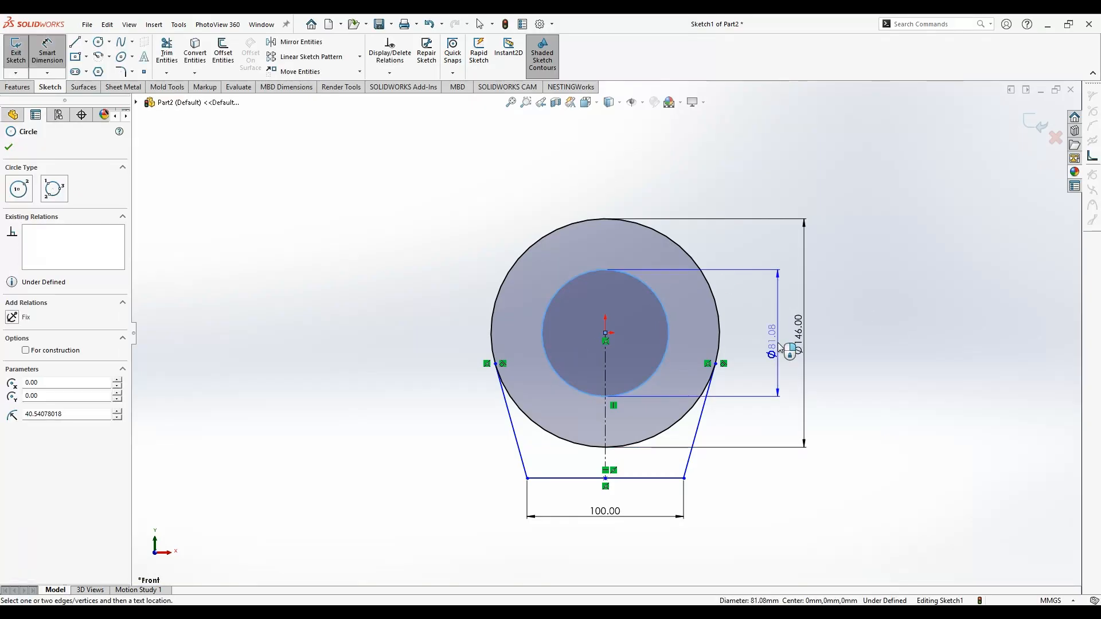
{"action": "left_click", "coordinate": [778, 342]}
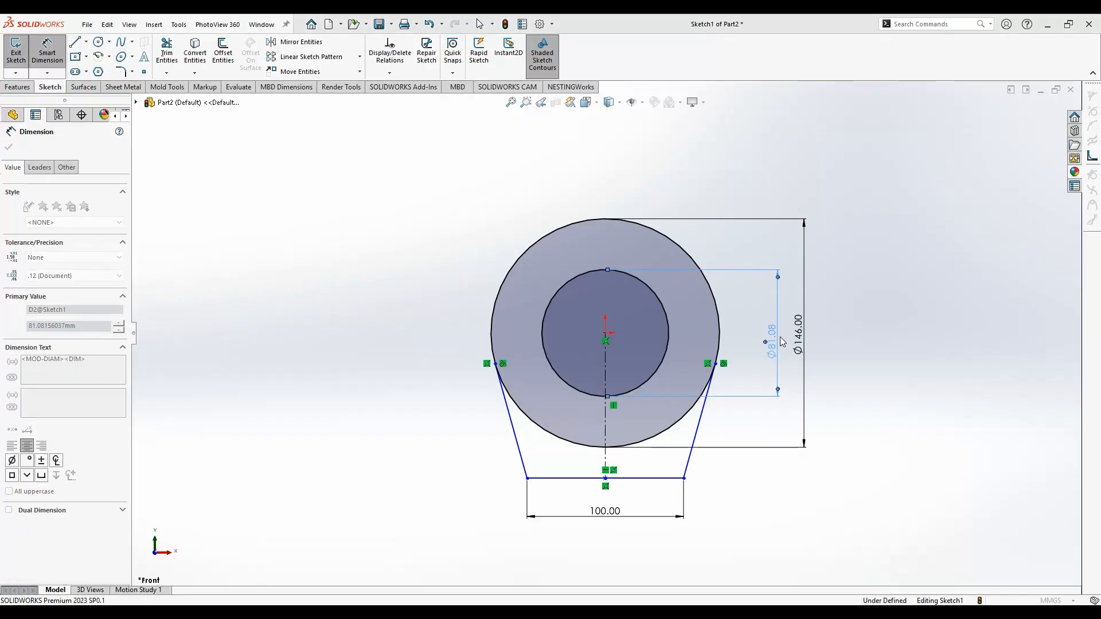
{"action": "key", "text": "Return"}
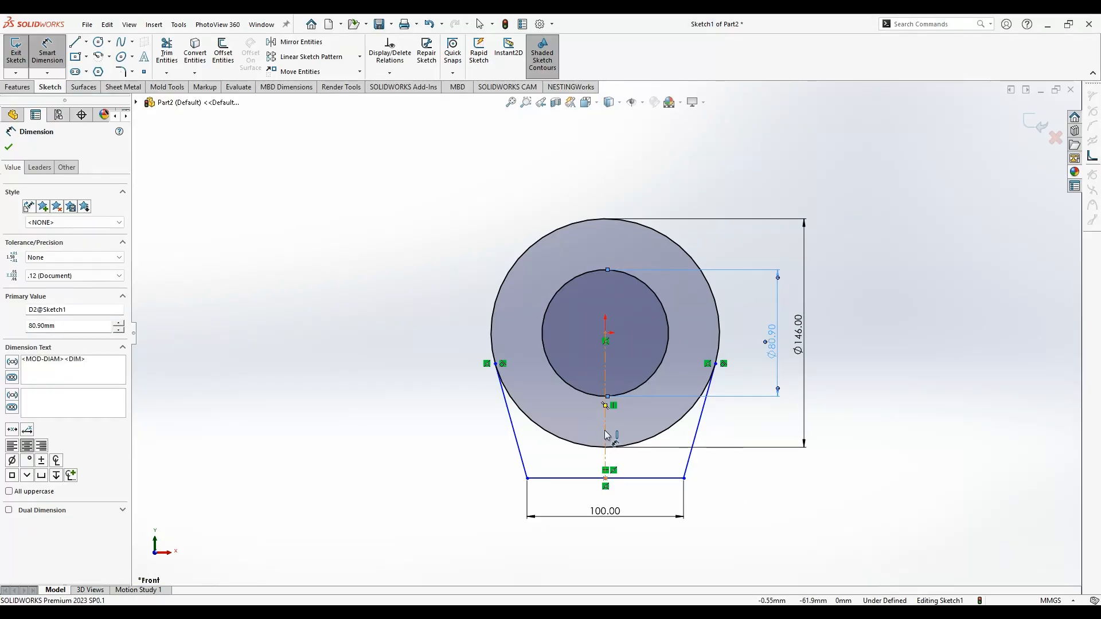
- Dimension the vertical centerline from the circle centre to the base line to 75 mm
{"action": "left_click", "coordinate": [606, 434]}
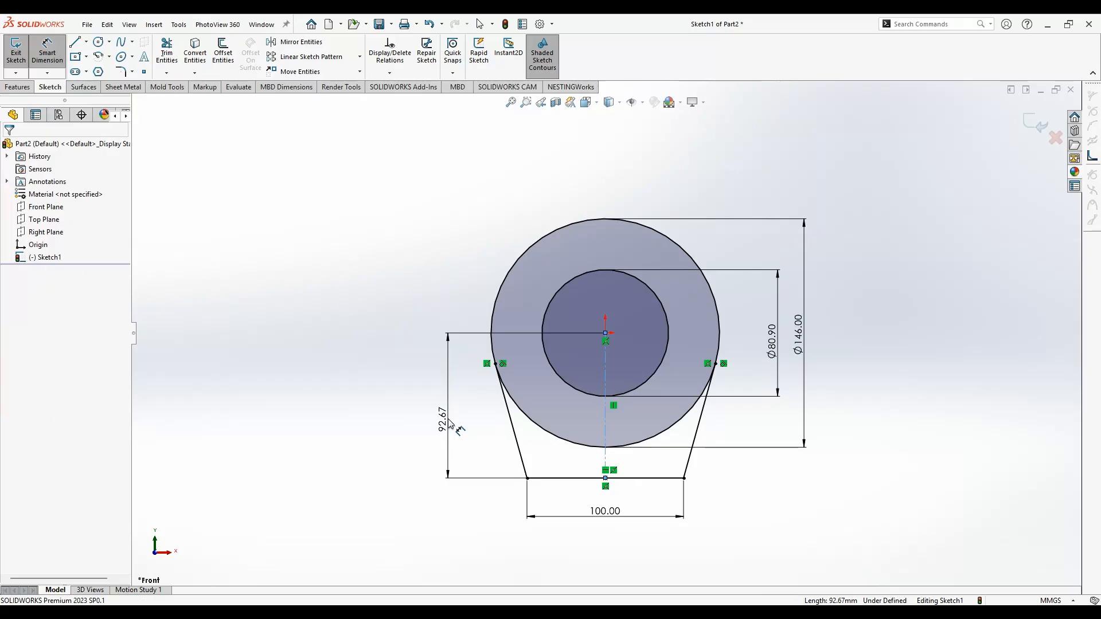
{"action": "left_click", "coordinate": [450, 423]}
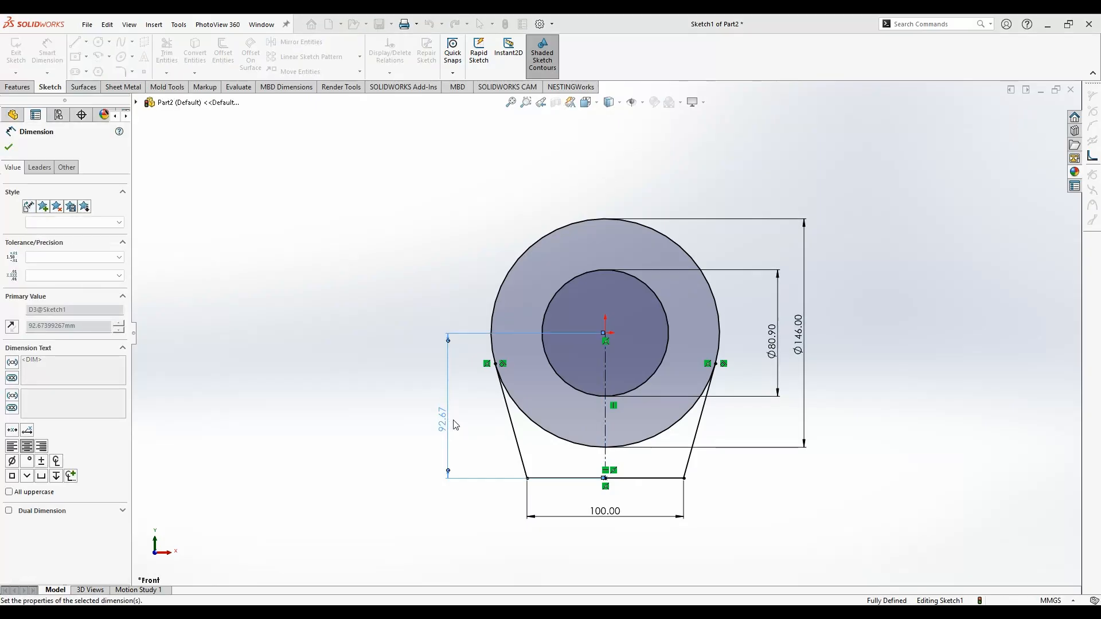
{"action": "type", "text": "75"}
{"action": "key", "text": "Return"}
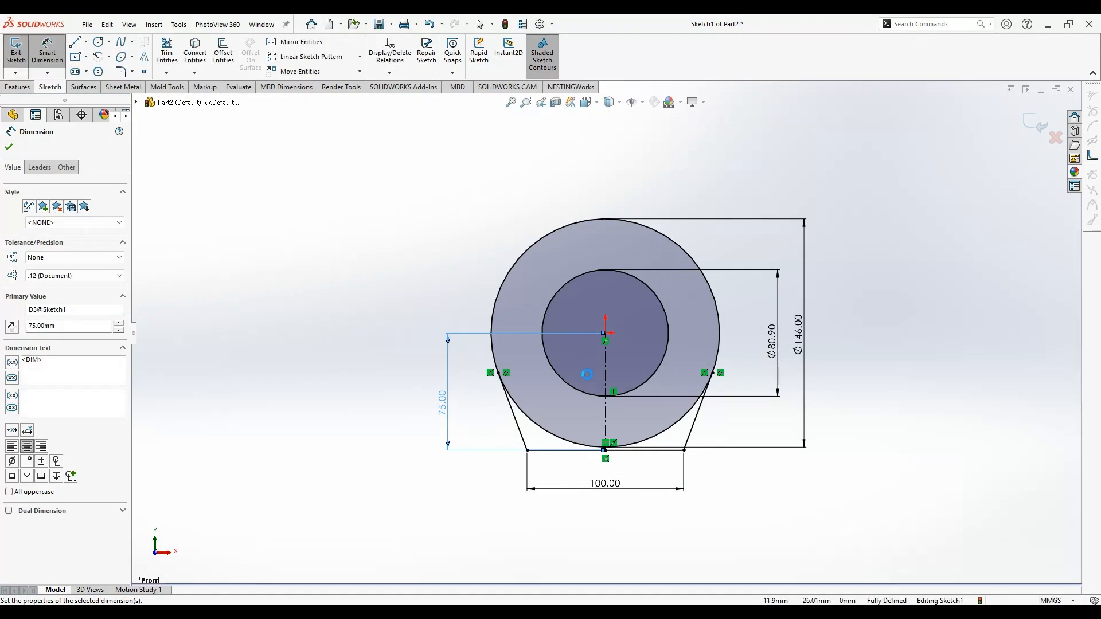
- Extrude the ring and the two lower corner regions of the sketch 50 mm blind, leaving the inner circle open
{"action": "scroll", "coordinate": [588, 374], "scroll_direction": "down", "scroll_amount": 1}
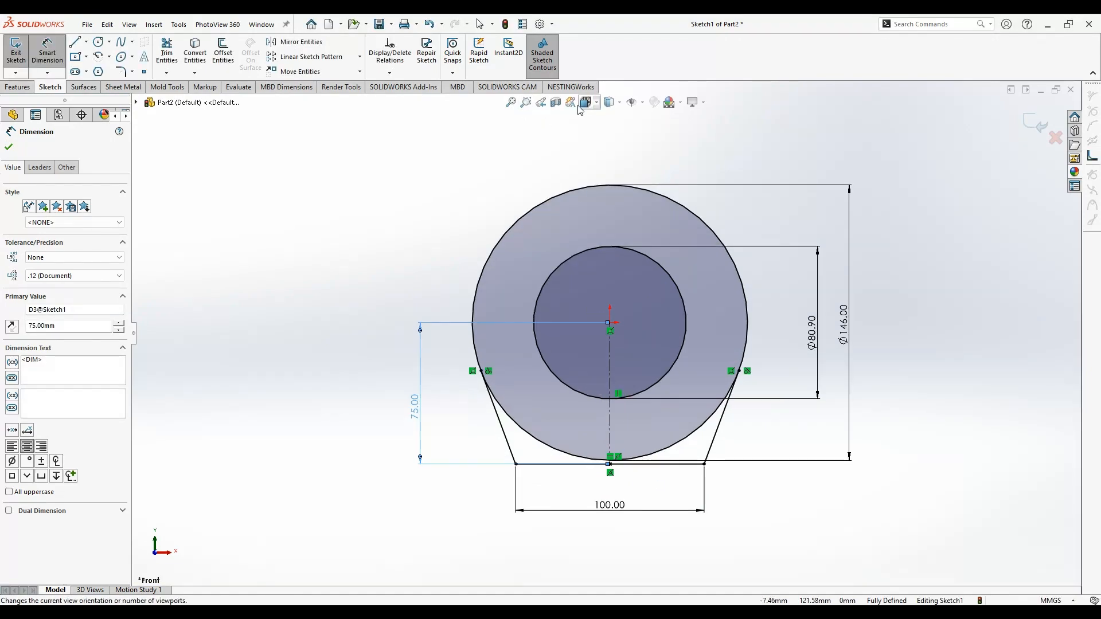
{"action": "left_click", "coordinate": [11, 87]}
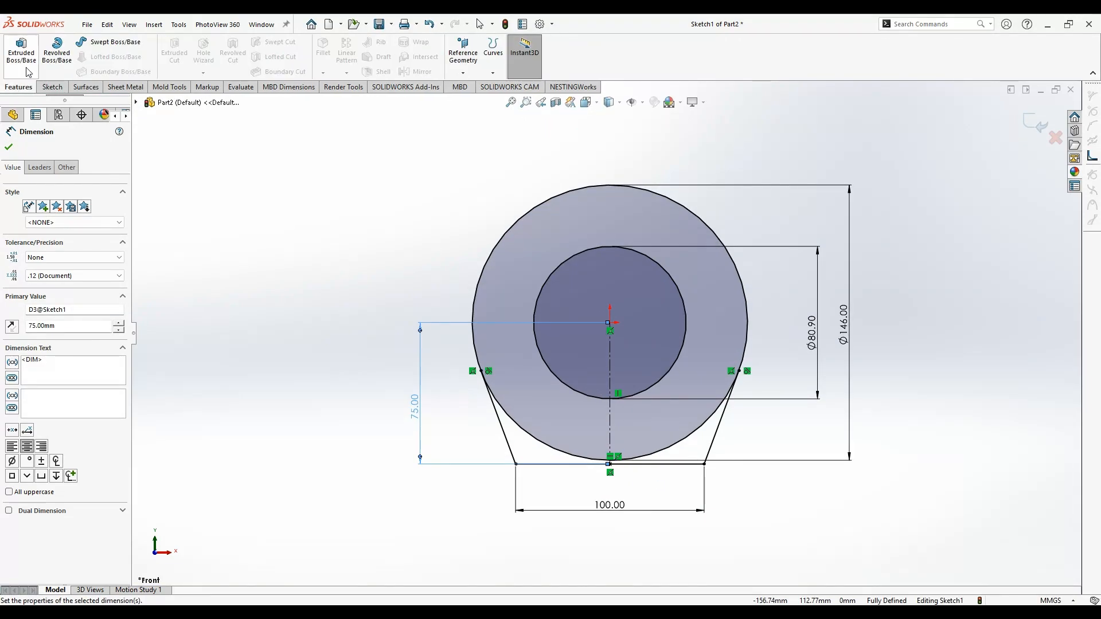
{"action": "left_click", "coordinate": [26, 57]}
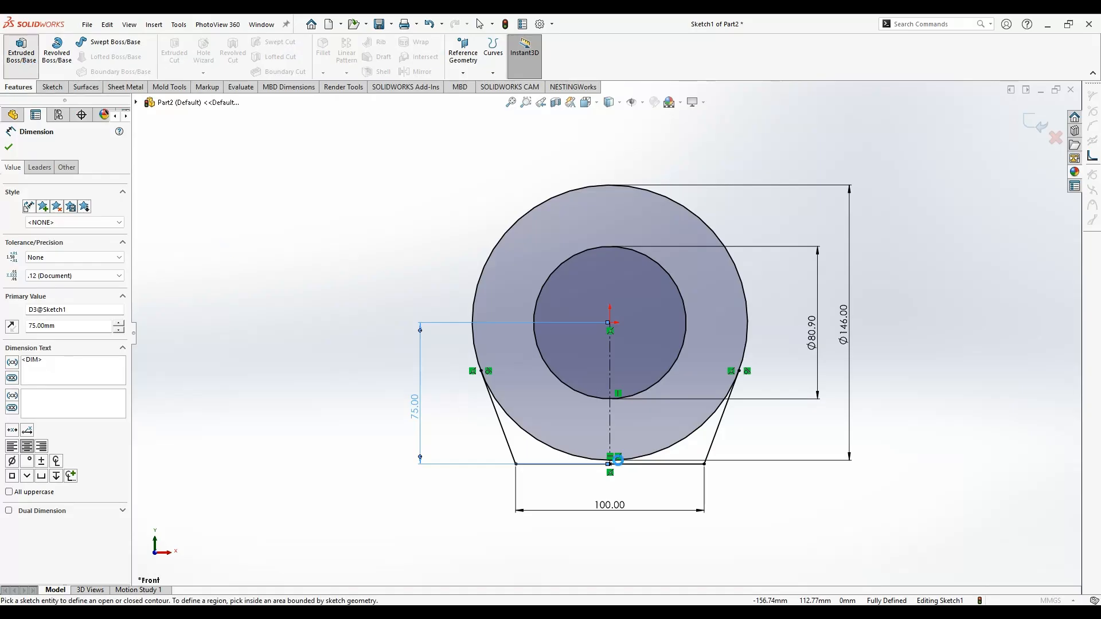
{"action": "left_click", "coordinate": [502, 394]}
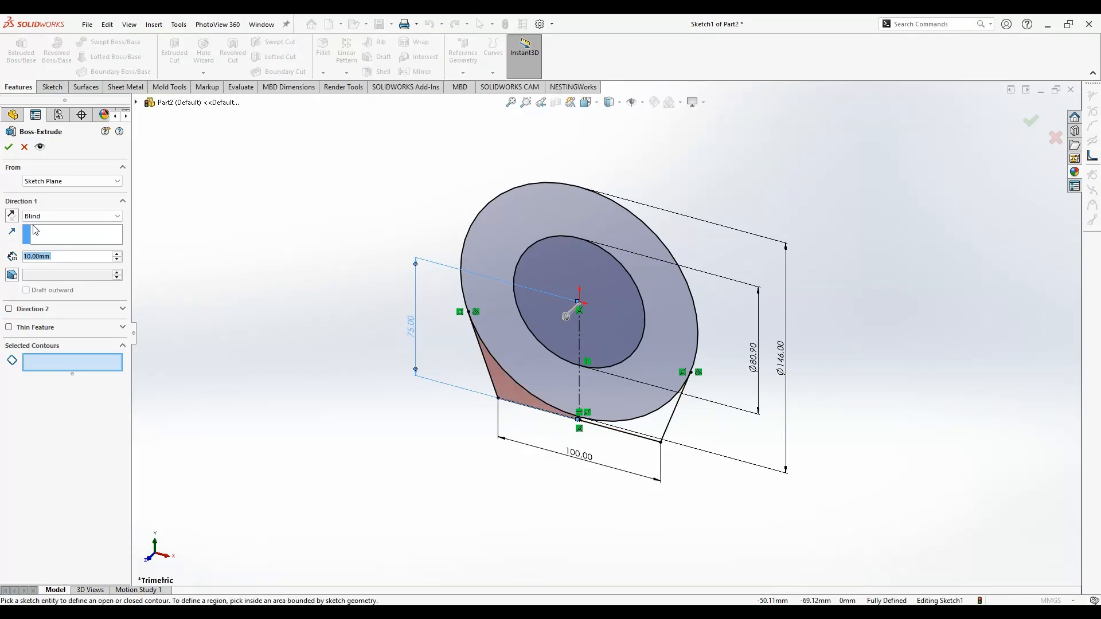
{"action": "left_click", "coordinate": [504, 386]}
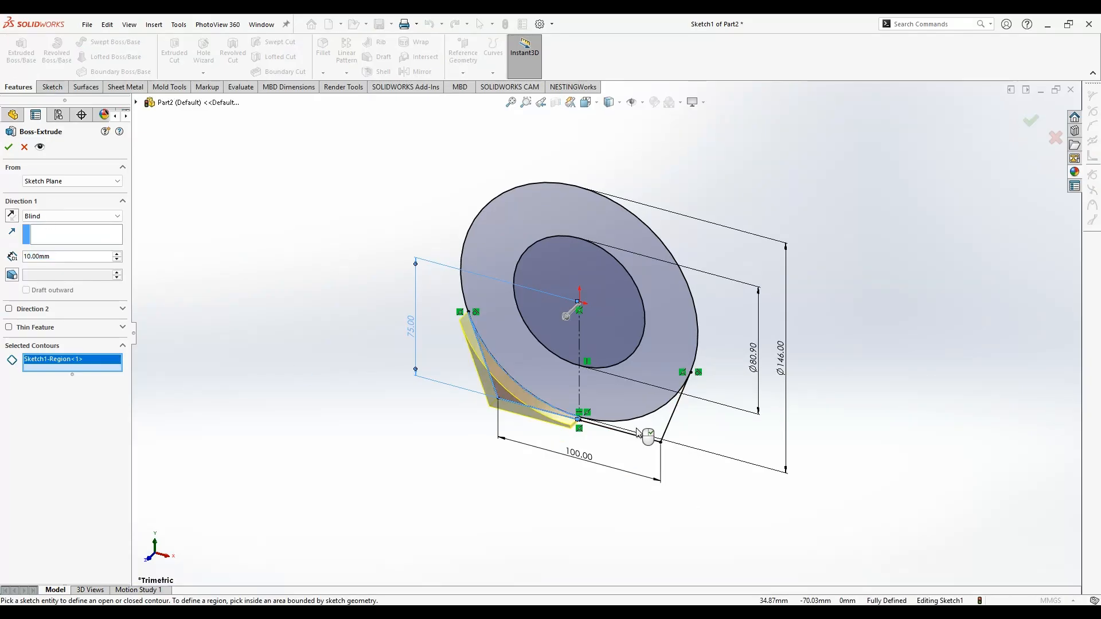
{"action": "left_click", "coordinate": [639, 432]}
{"action": "left_click", "coordinate": [631, 410]}
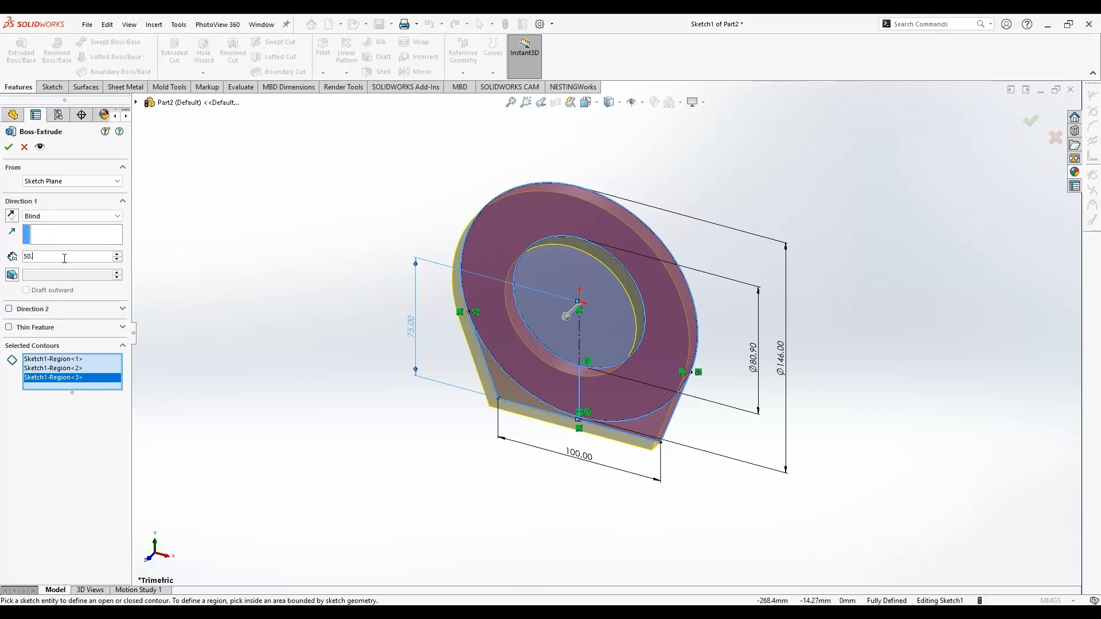
{"action": "left_click", "coordinate": [10, 148]}
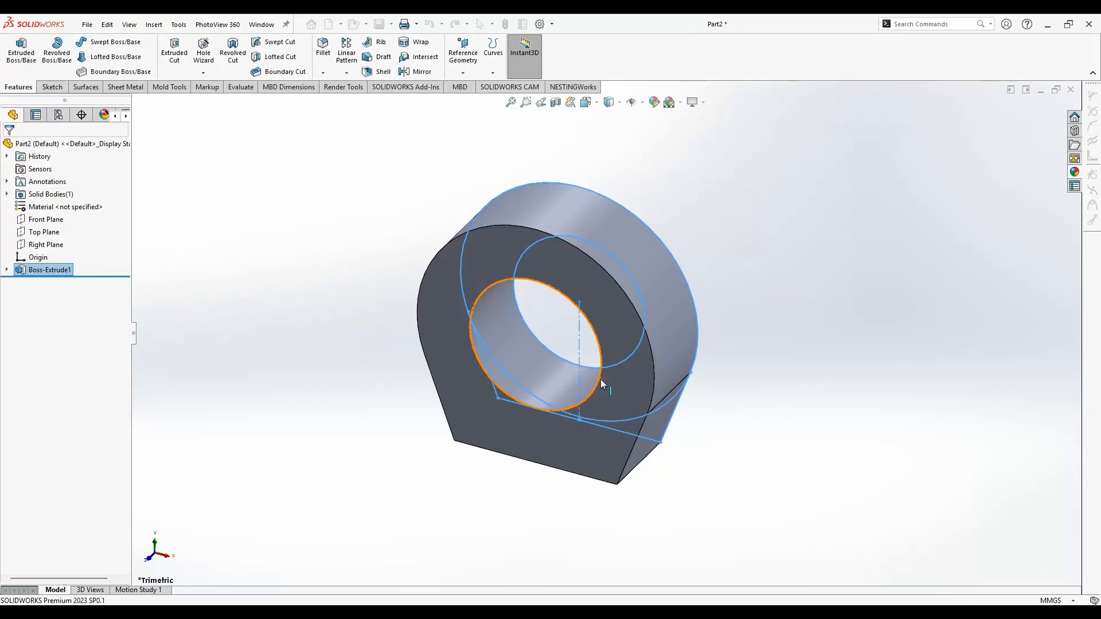
{"action": "left_click", "coordinate": [803, 341]}
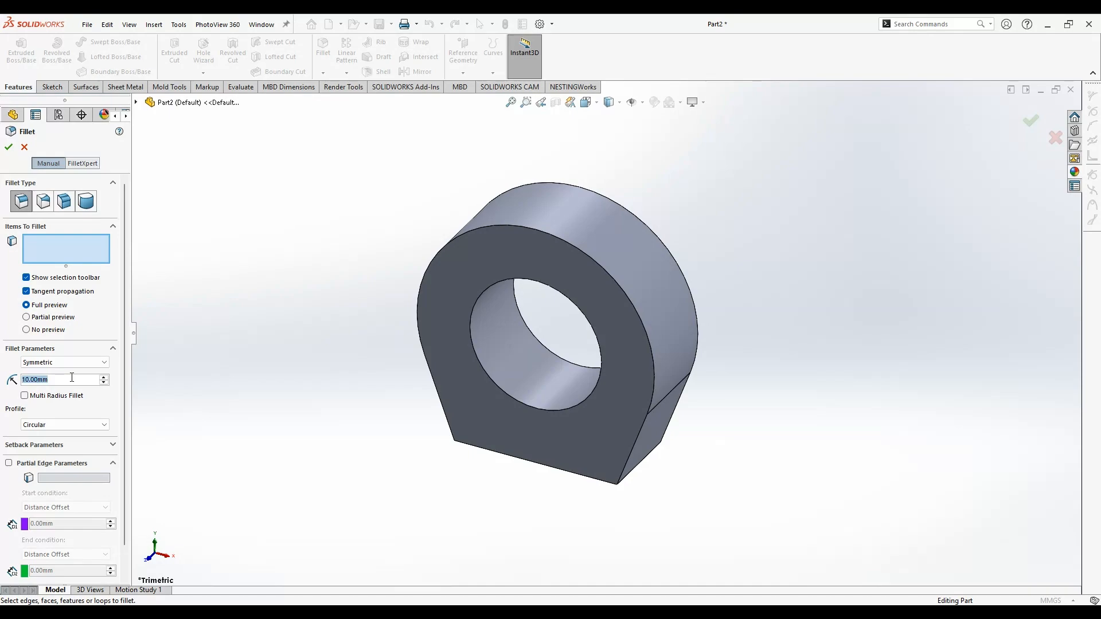
- Fillet the edges of the body's outer rounded face with a 5 mm radius
{"action": "key", "text": "Return"}
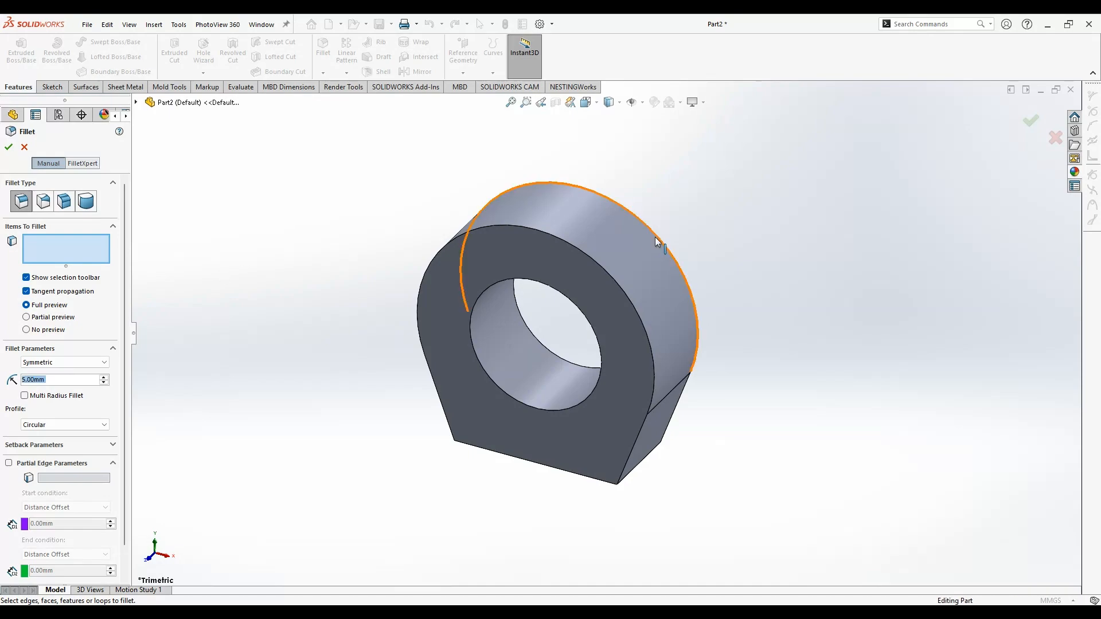
{"action": "left_click", "coordinate": [629, 243]}
{"action": "left_click", "coordinate": [8, 147]}
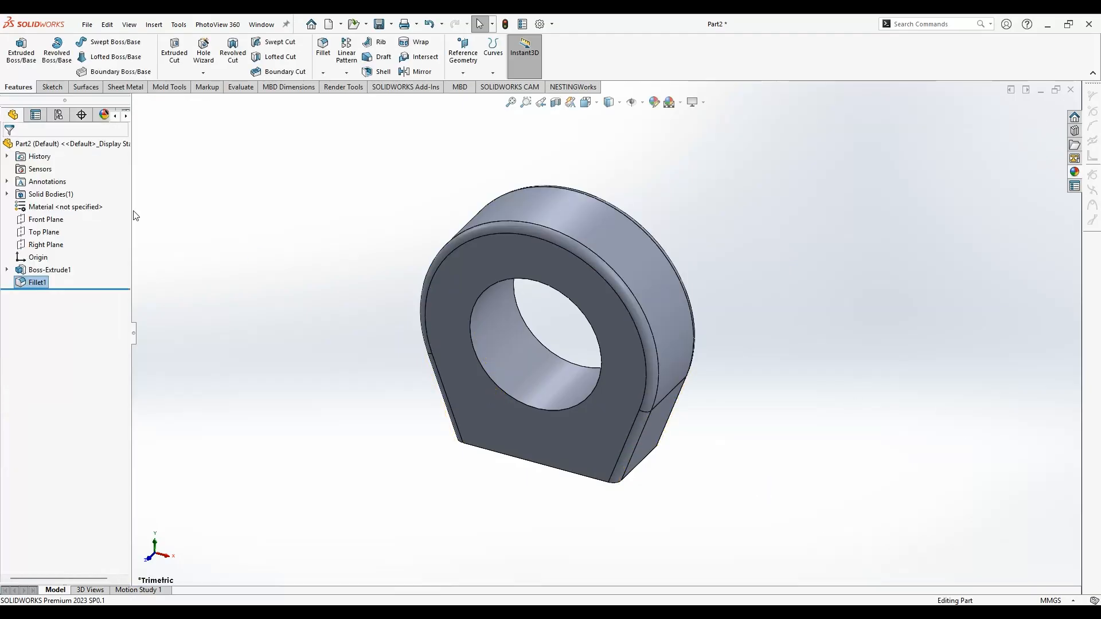
- Create a reference plane offset 68 mm from the Right Plane, with the offset flipped to the opposite side
{"action": "left_click", "coordinate": [45, 244]}
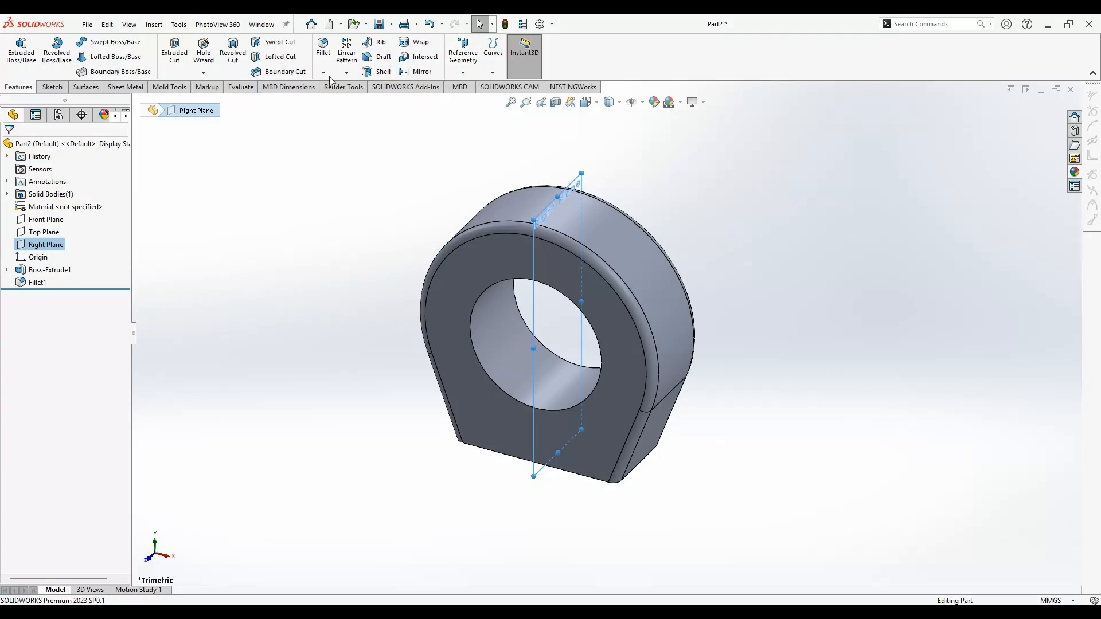
{"action": "left_click", "coordinate": [463, 72]}
{"action": "left_click", "coordinate": [469, 91]}
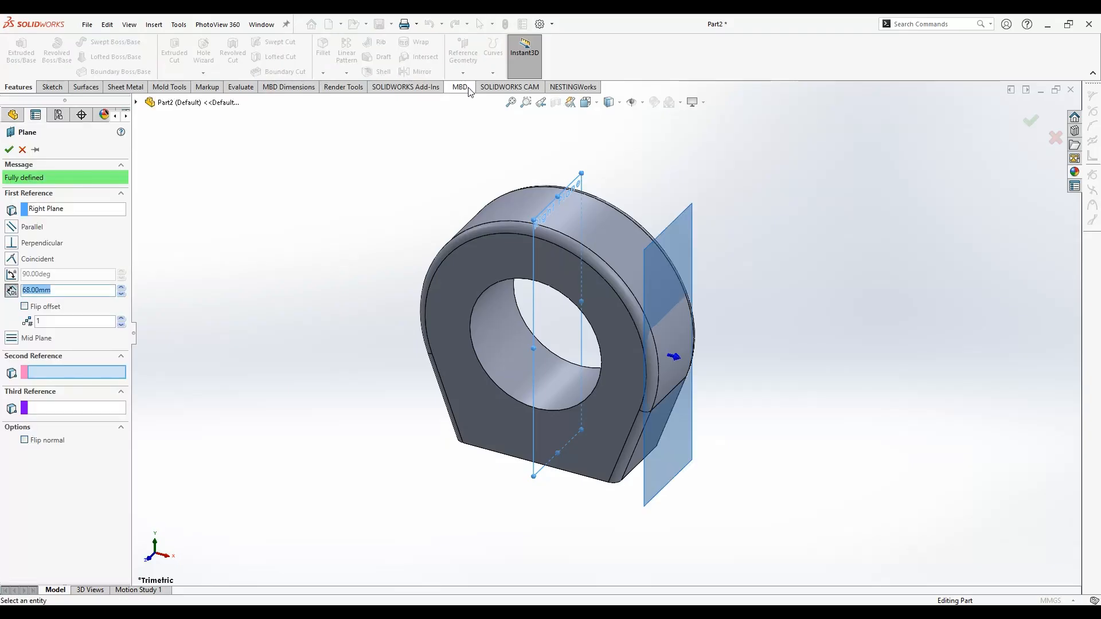
{"action": "left_click", "coordinate": [24, 306]}
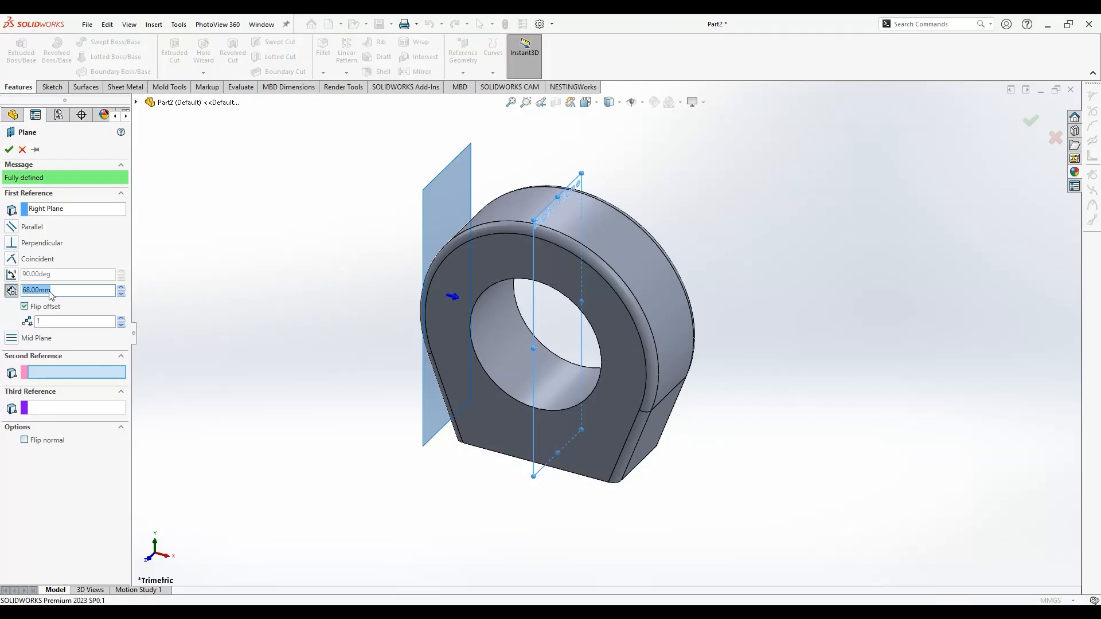
{"action": "left_click", "coordinate": [8, 150]}
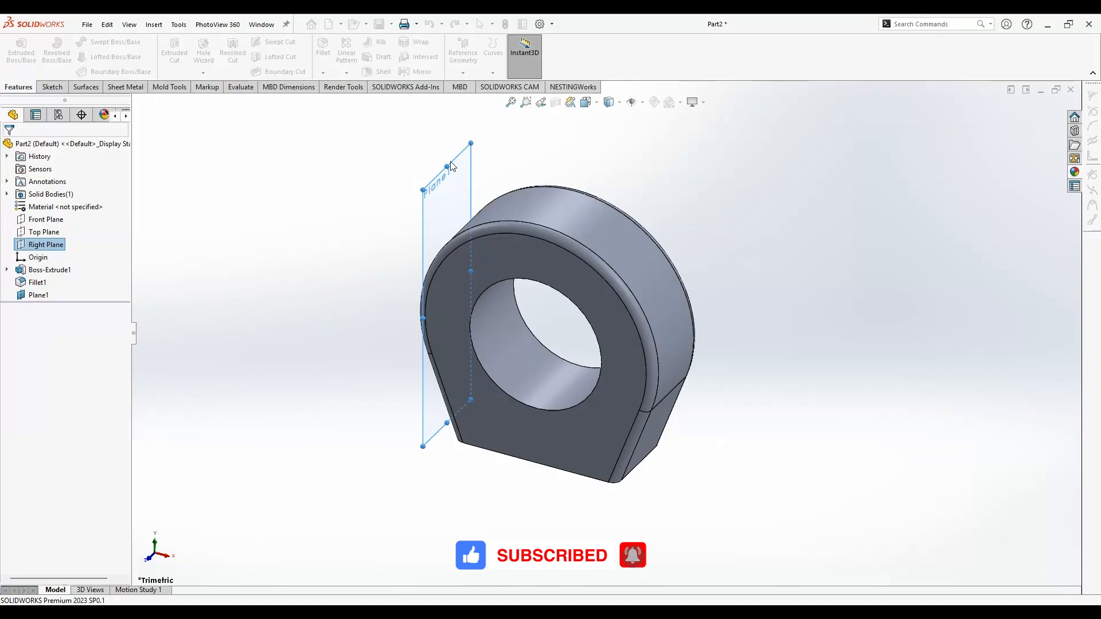
- Start a sketch on the new offset plane and draw a circle about 39 mm in diameter over the body's lower side
{"action": "left_click", "coordinate": [435, 207]}
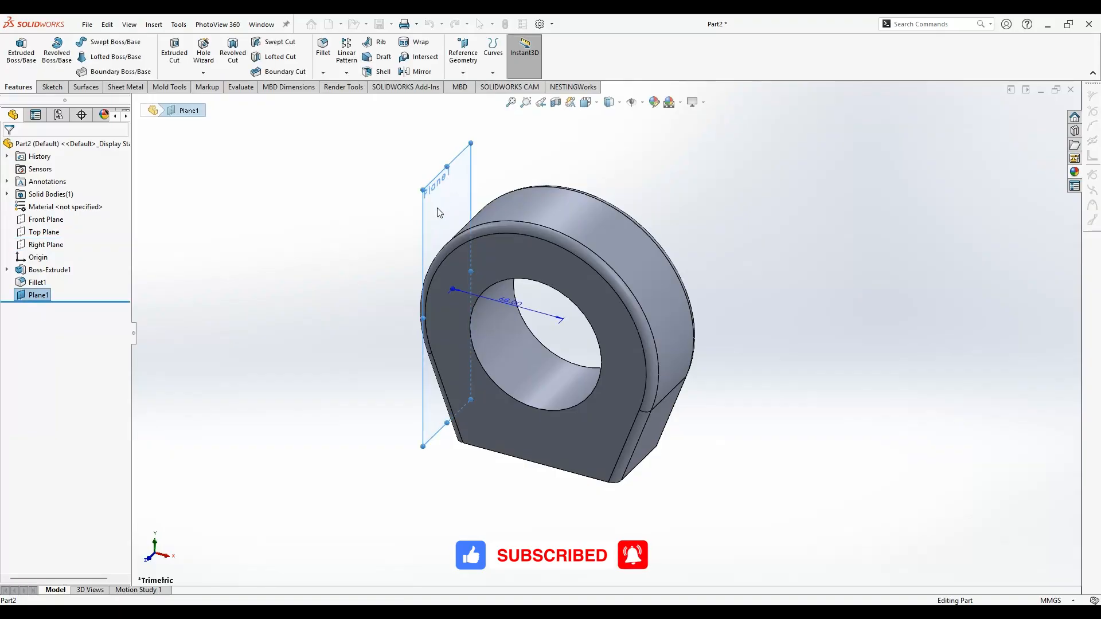
{"action": "left_click", "coordinate": [485, 175]}
{"action": "left_click", "coordinate": [586, 102]}
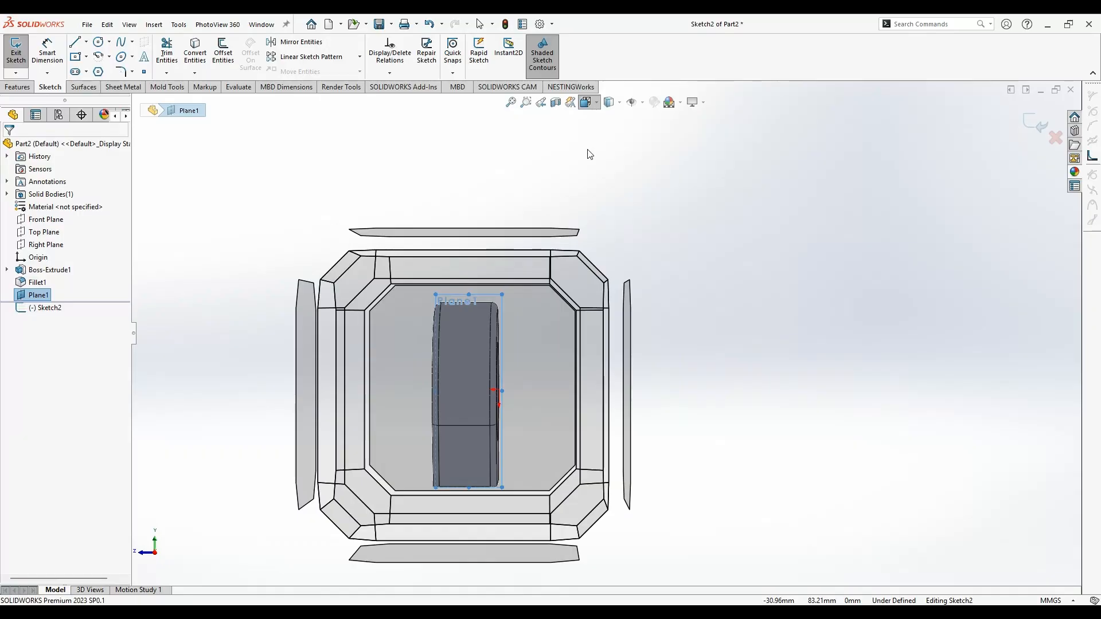
{"action": "key", "text": "ctrl+3"}
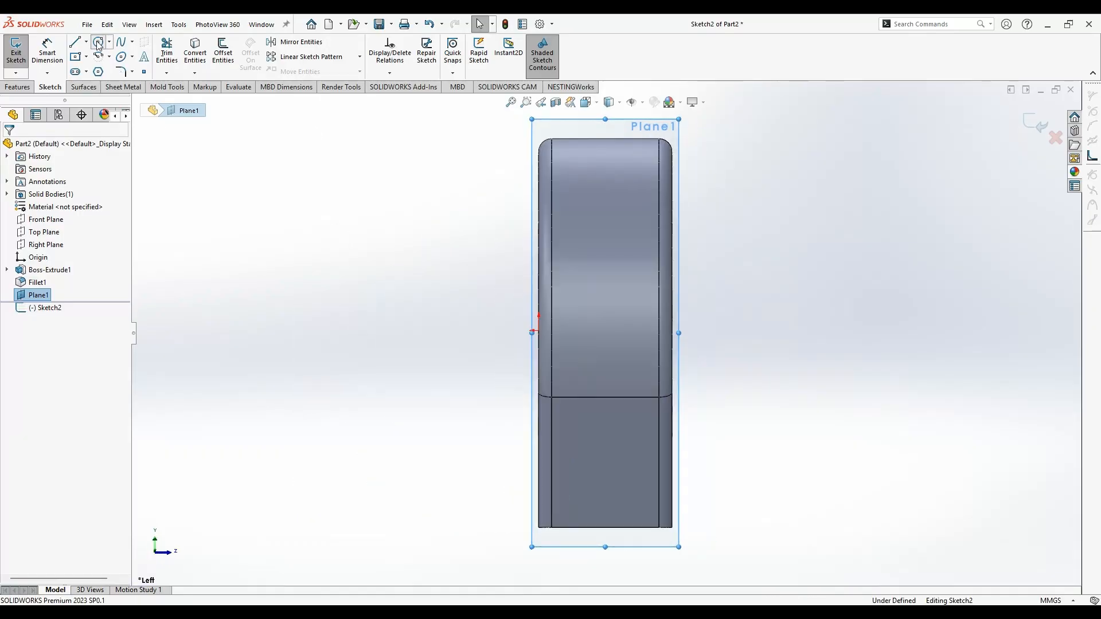
{"action": "left_click", "coordinate": [98, 43]}
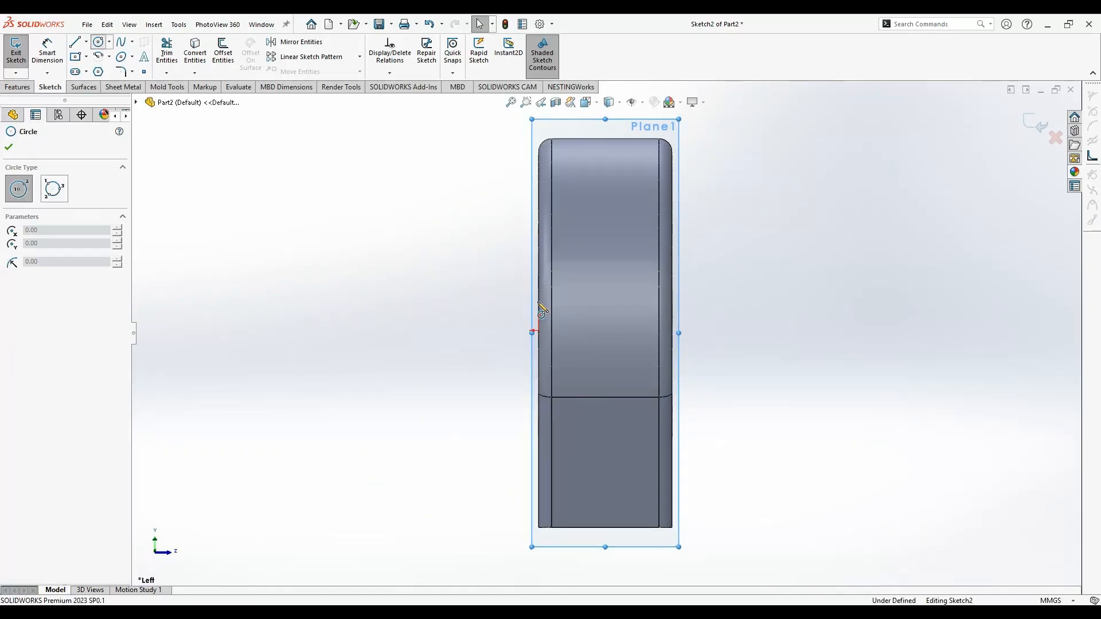
{"action": "left_click", "coordinate": [605, 423]}
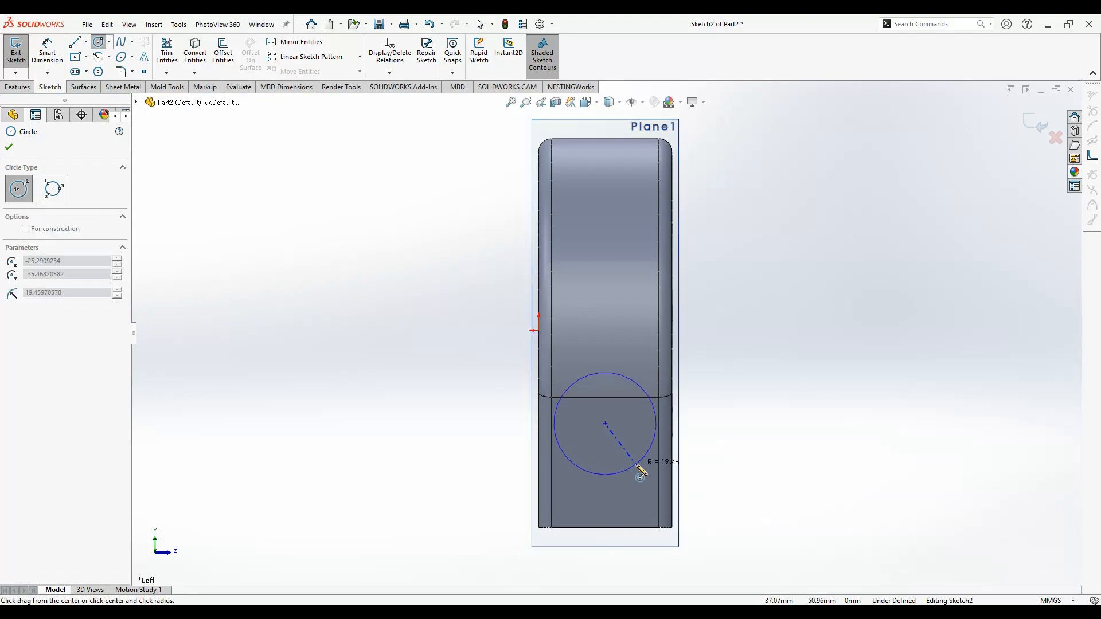
{"action": "left_click", "coordinate": [635, 462]}
- Dimension the circle's diameter to 36 mm
{"action": "left_click", "coordinate": [48, 52]}
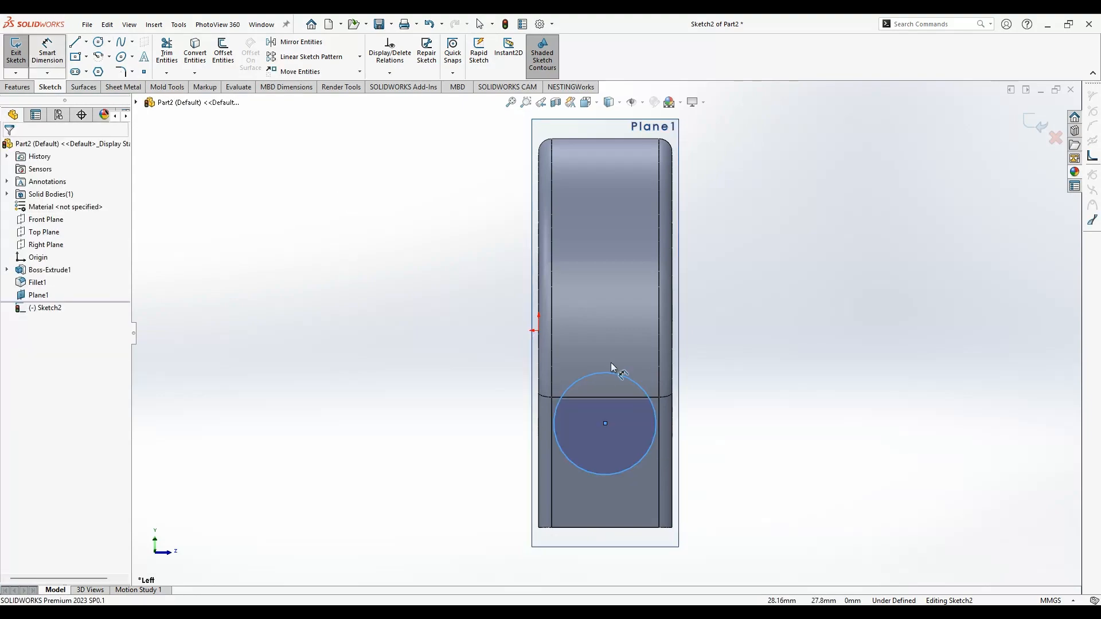
{"action": "left_click", "coordinate": [633, 382]}
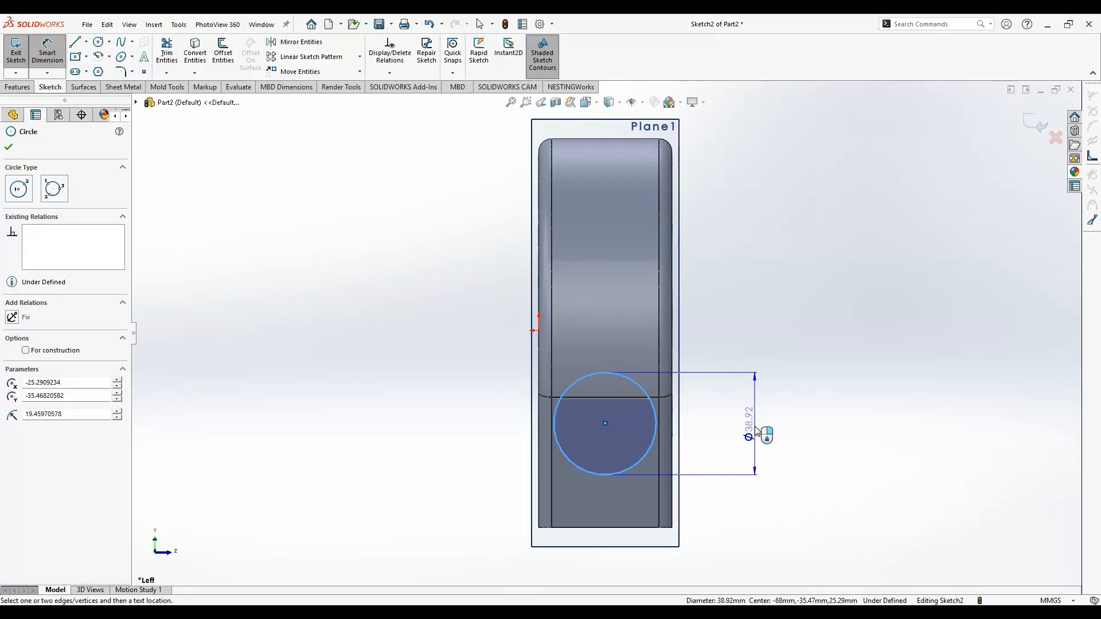
{"action": "left_click", "coordinate": [756, 430]}
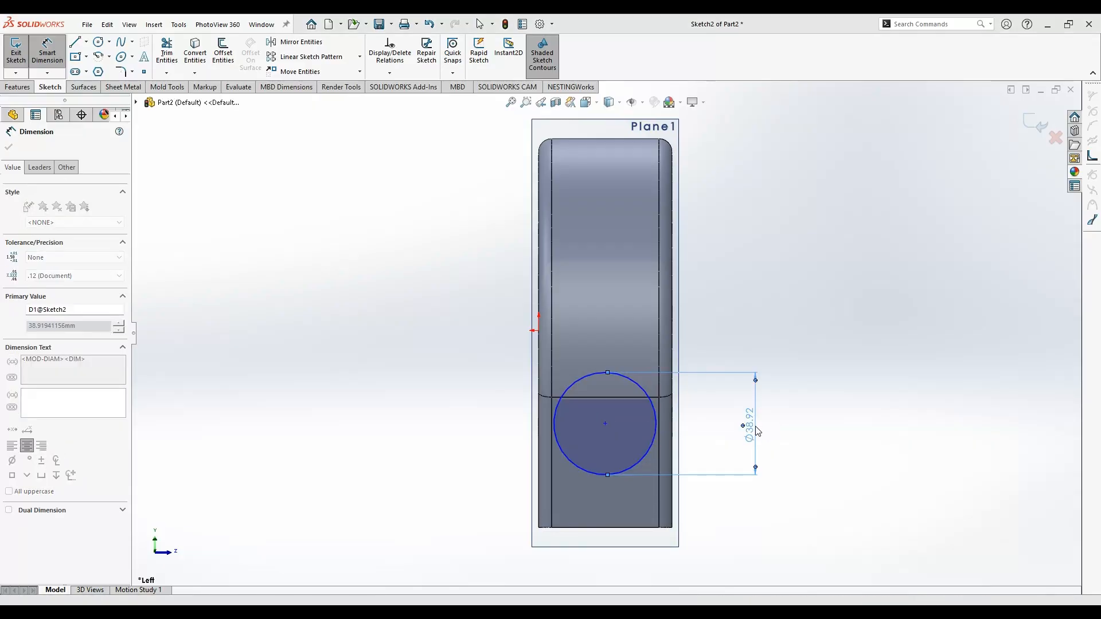
{"action": "type", "text": "36"}
{"action": "left_click", "coordinate": [746, 461]}
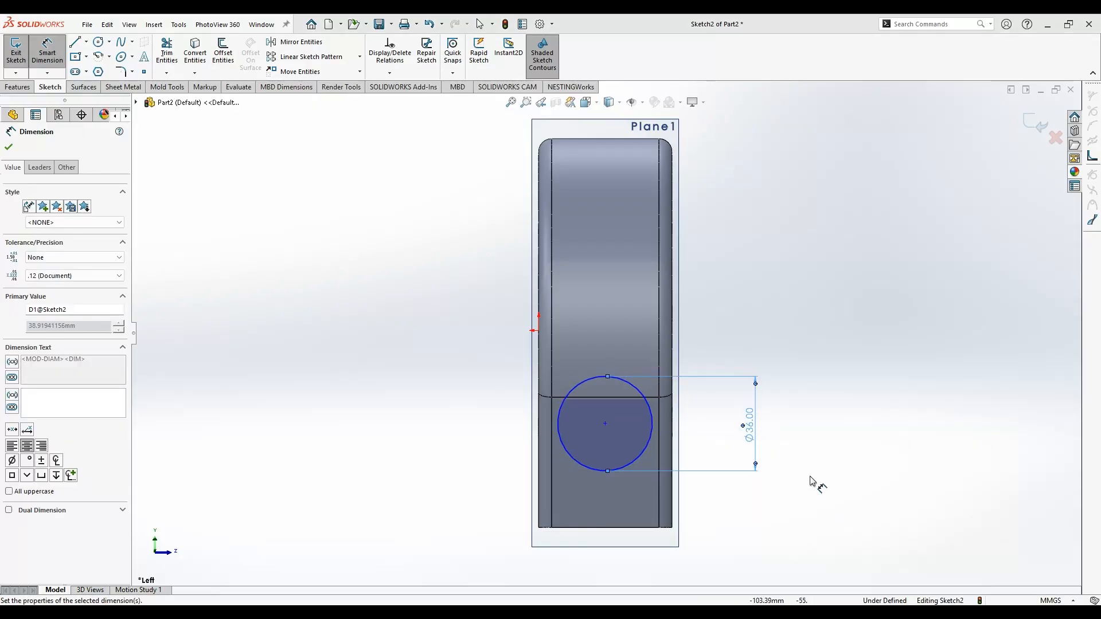
- Dimension the vertical distance from the circle's centre to the origin to 33 mm
{"action": "left_click", "coordinate": [605, 424]}
{"action": "left_click", "coordinate": [539, 331]}
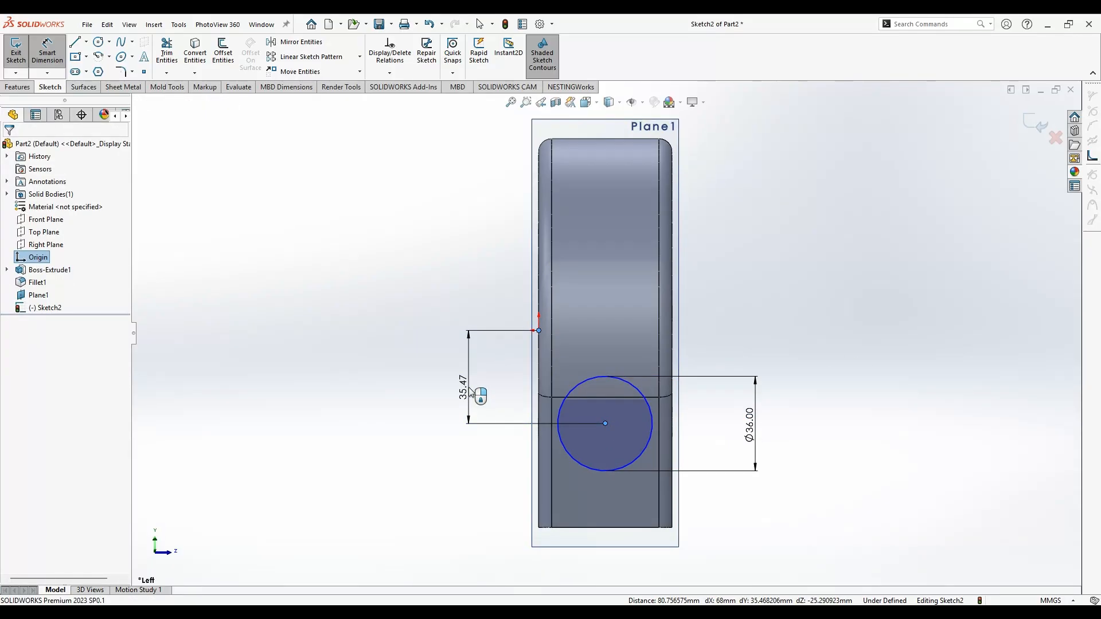
{"action": "left_click", "coordinate": [471, 392]}
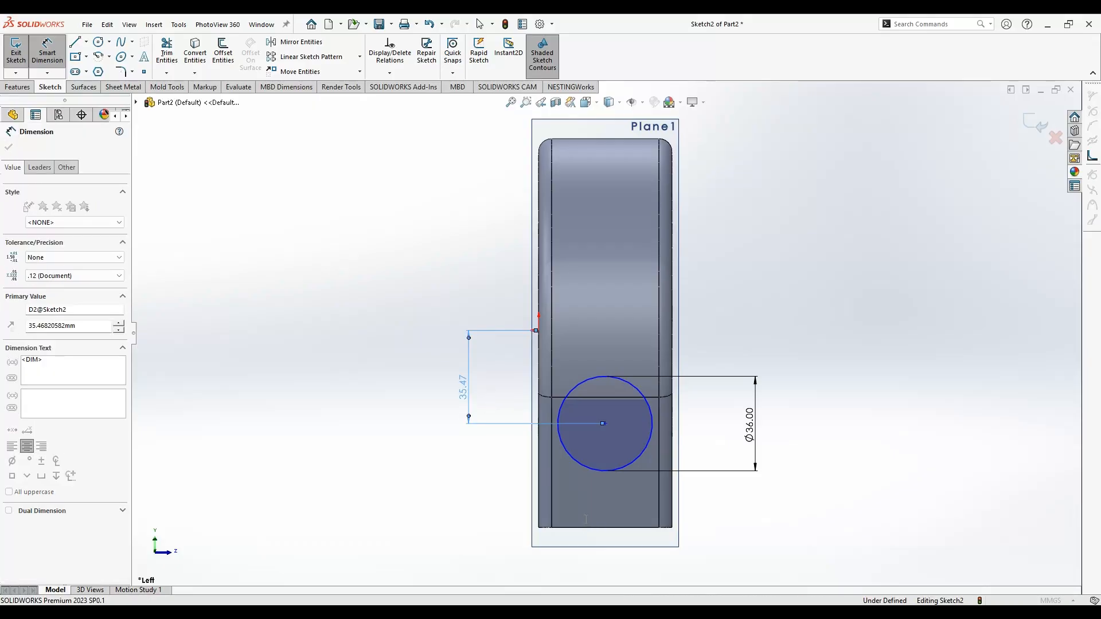
{"action": "type", "text": "33"}
{"action": "key", "text": "Return"}
{"action": "left_click", "coordinate": [403, 484]}
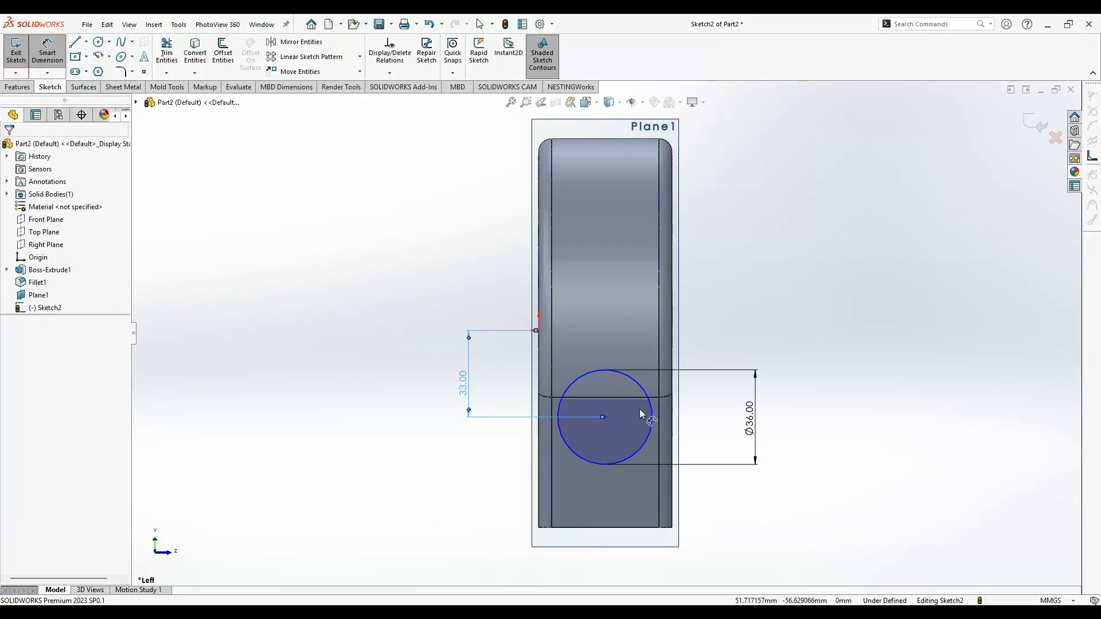
- Dimension the horizontal distance from the circle's centre to the origin to 25.4 mm
{"action": "left_click", "coordinate": [600, 411]}
{"action": "left_click", "coordinate": [539, 330]}
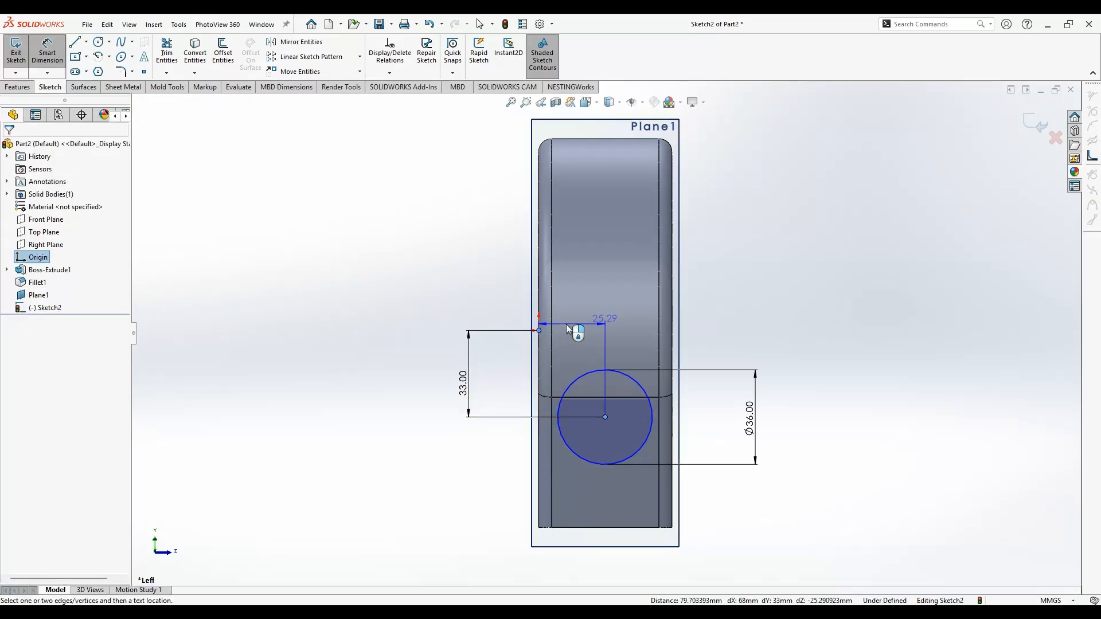
{"action": "left_click", "coordinate": [566, 325]}
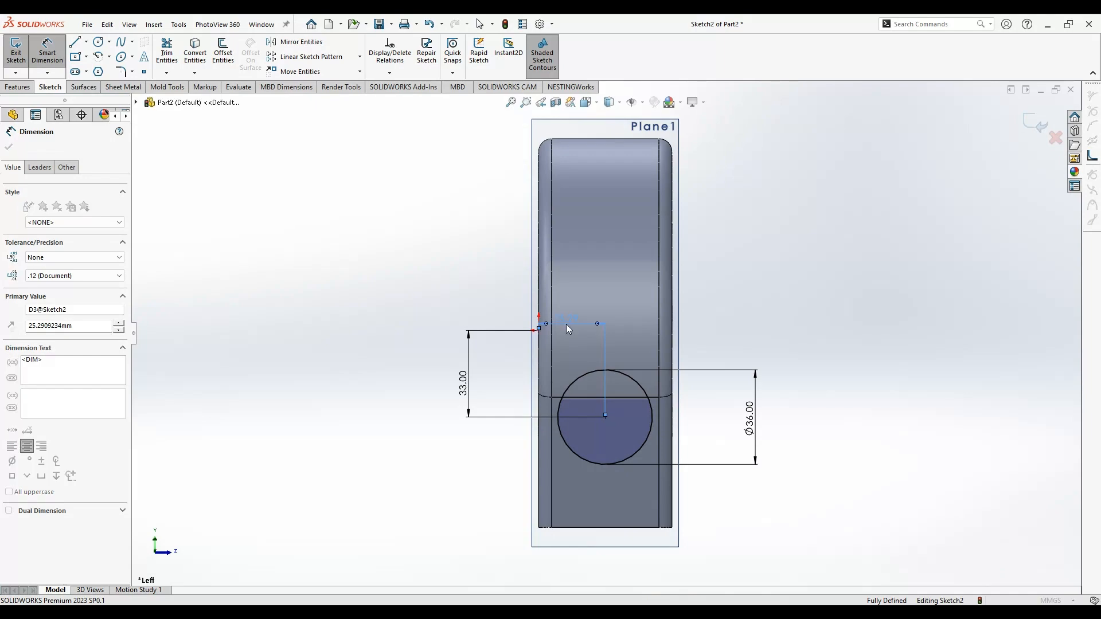
{"action": "type", "text": "25.4"}
{"action": "key", "text": "Return"}
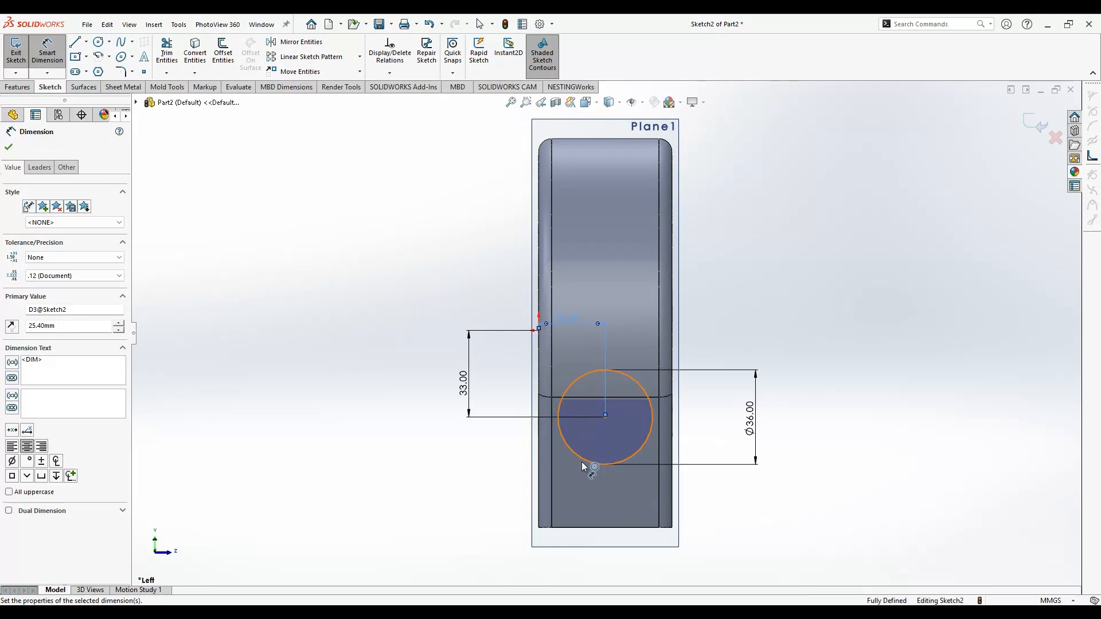
{"action": "left_click", "coordinate": [9, 146]}
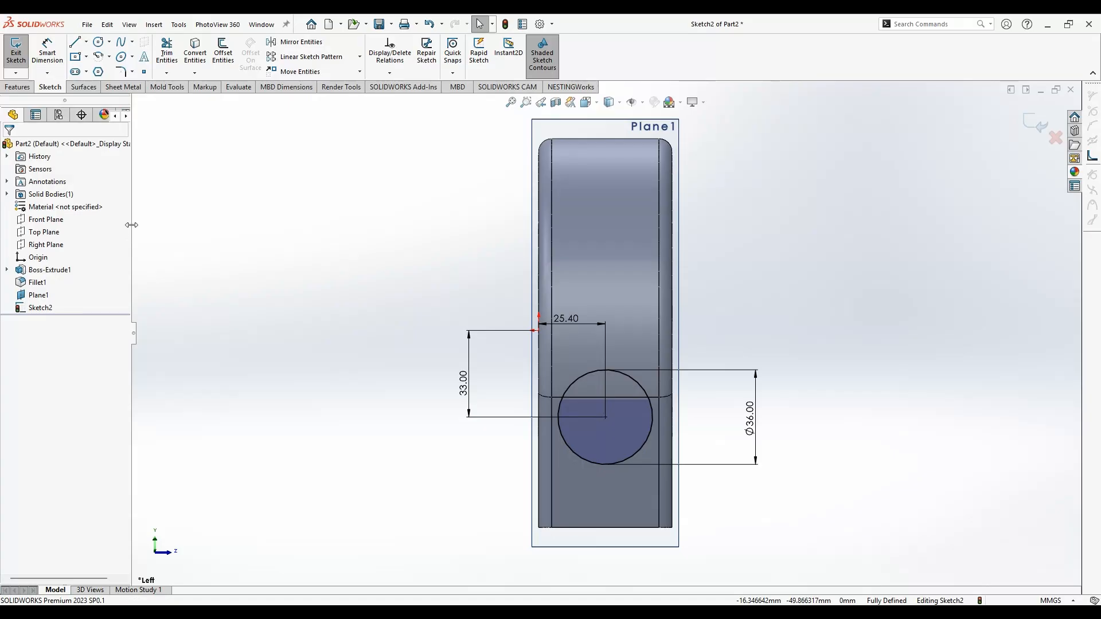
- Extrude the circle as a boss with the Up To Surface end condition, ending on the body's slanted side face and merging the result
{"action": "left_click", "coordinate": [18, 87]}
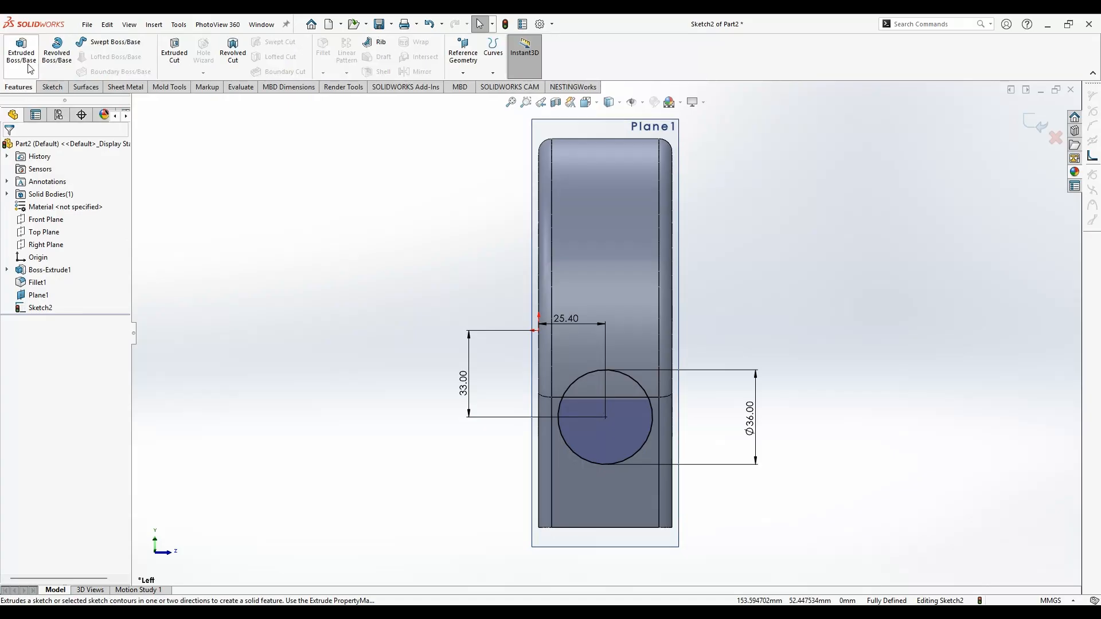
{"action": "left_click", "coordinate": [29, 66]}
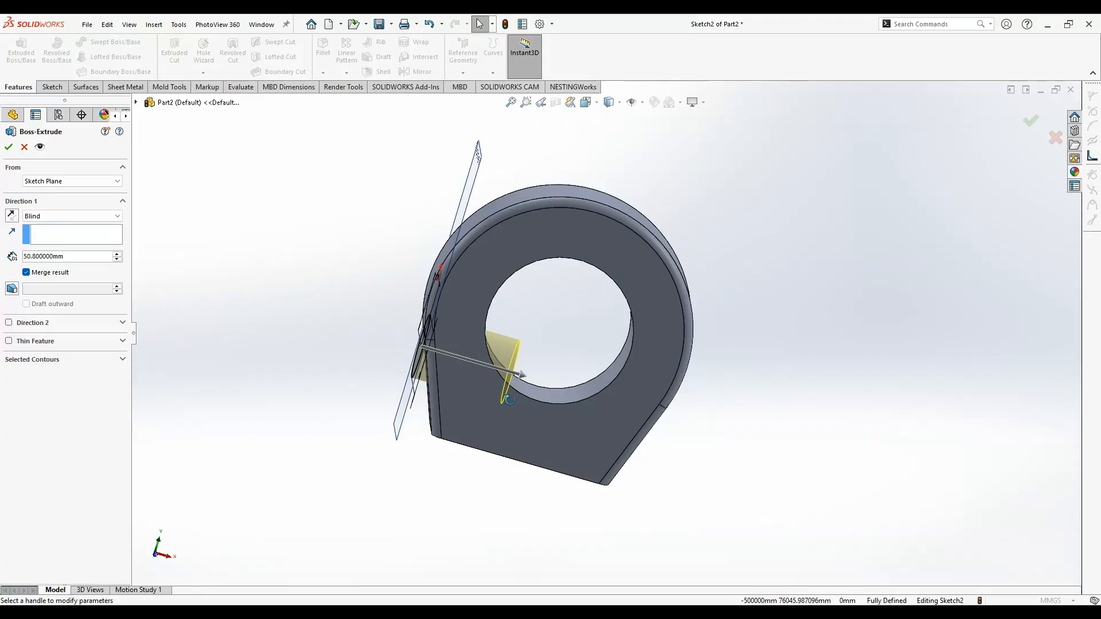
{"action": "left_click", "coordinate": [77, 253]}
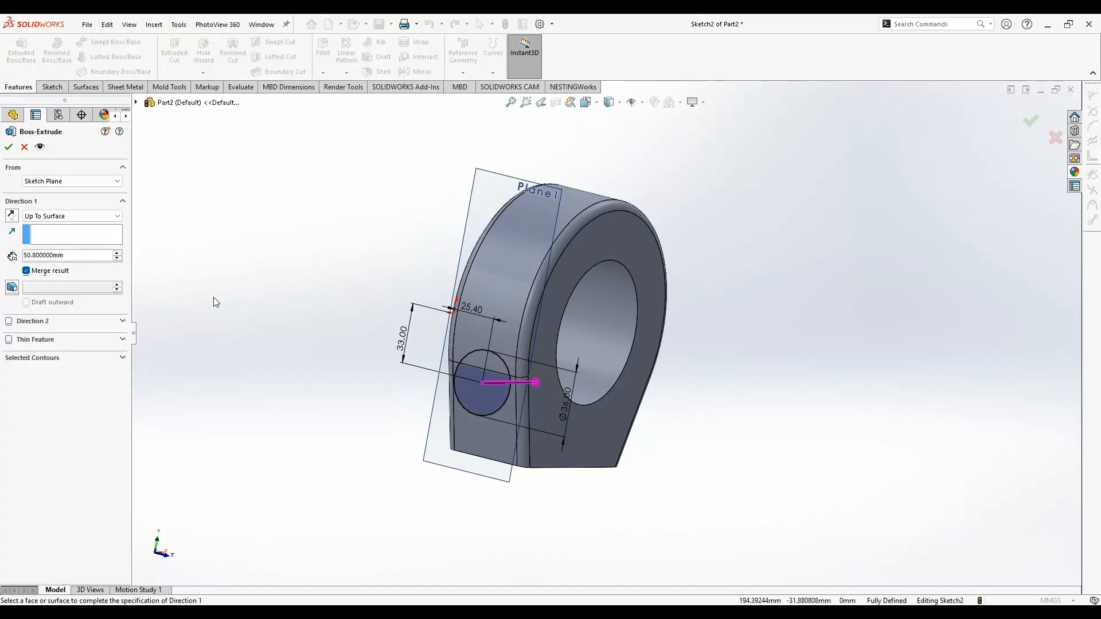
{"action": "left_click", "coordinate": [484, 428]}
{"action": "middle_click_drag", "start_coordinate": [493, 431], "coordinate": [415, 383]}
{"action": "scroll", "coordinate": [422, 385], "scroll_direction": "down", "scroll_amount": 5}
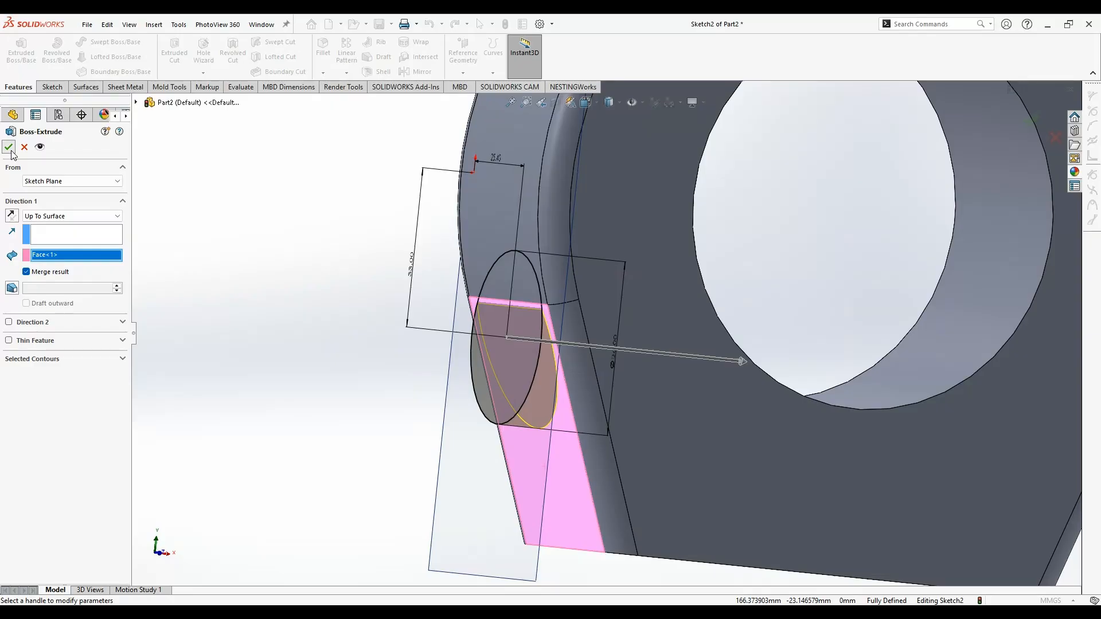
{"action": "left_click", "coordinate": [9, 148]}
{"action": "key", "text": "Return"}
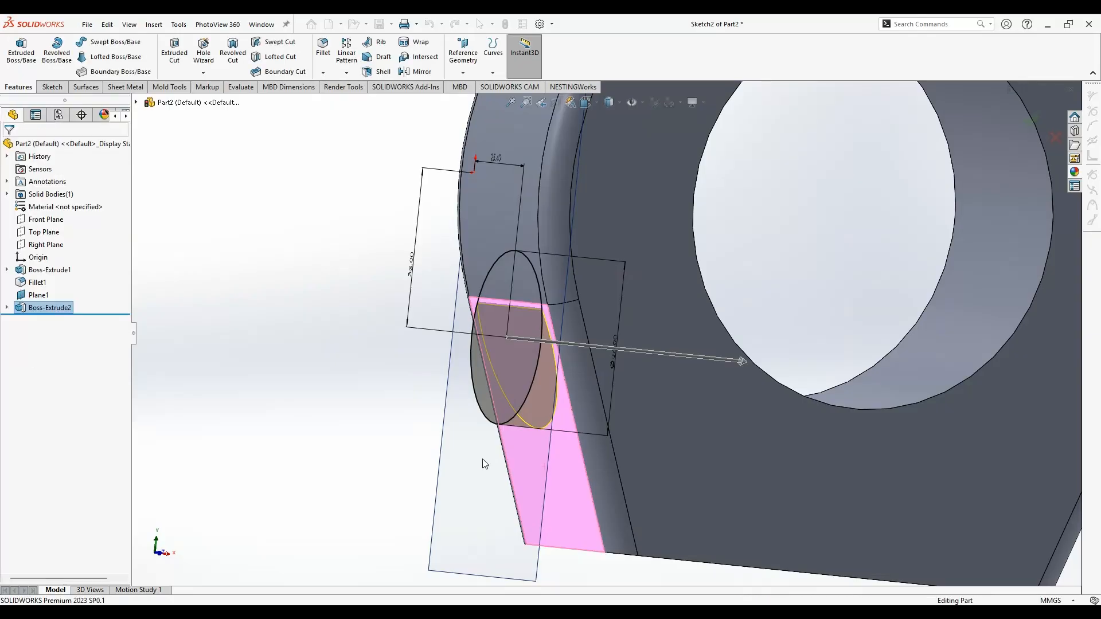
{"action": "left_click", "coordinate": [370, 418]}
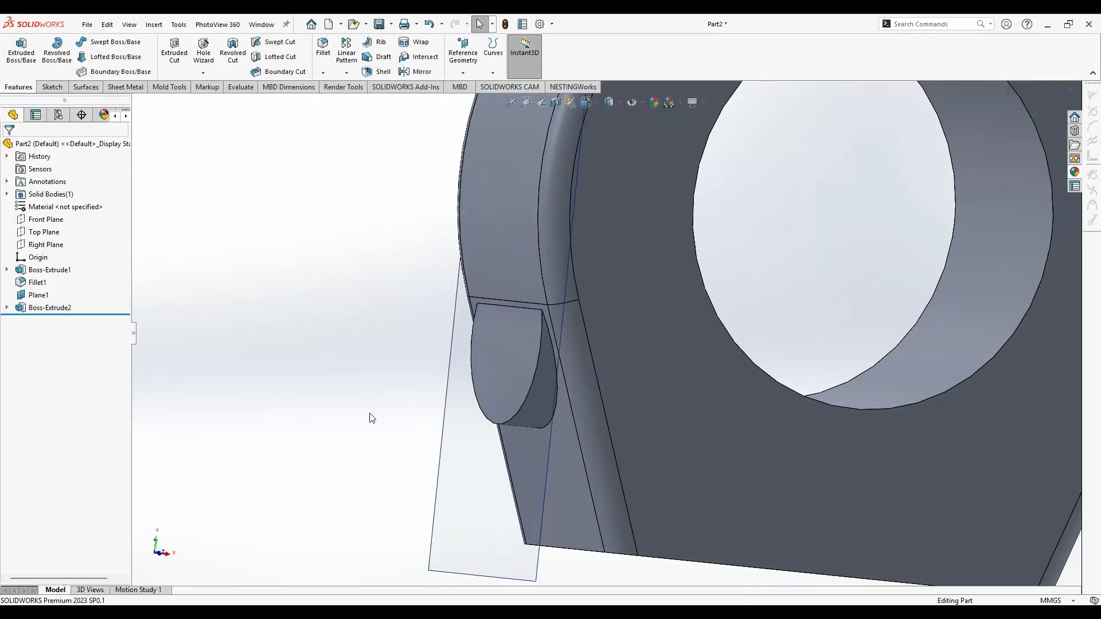
- Fillet the edge where the boss meets the slanted side and the outline of its flat end face with a 1 mm radius
{"action": "middle_click_drag", "start_coordinate": [397, 396], "coordinate": [385, 373]}
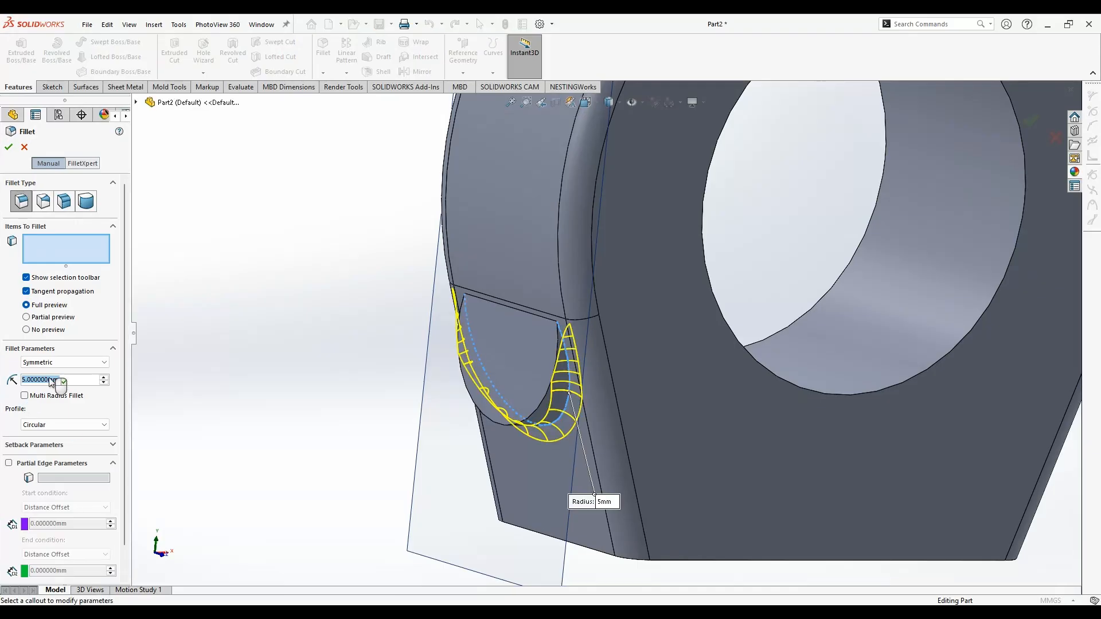
{"action": "key", "text": "Return"}
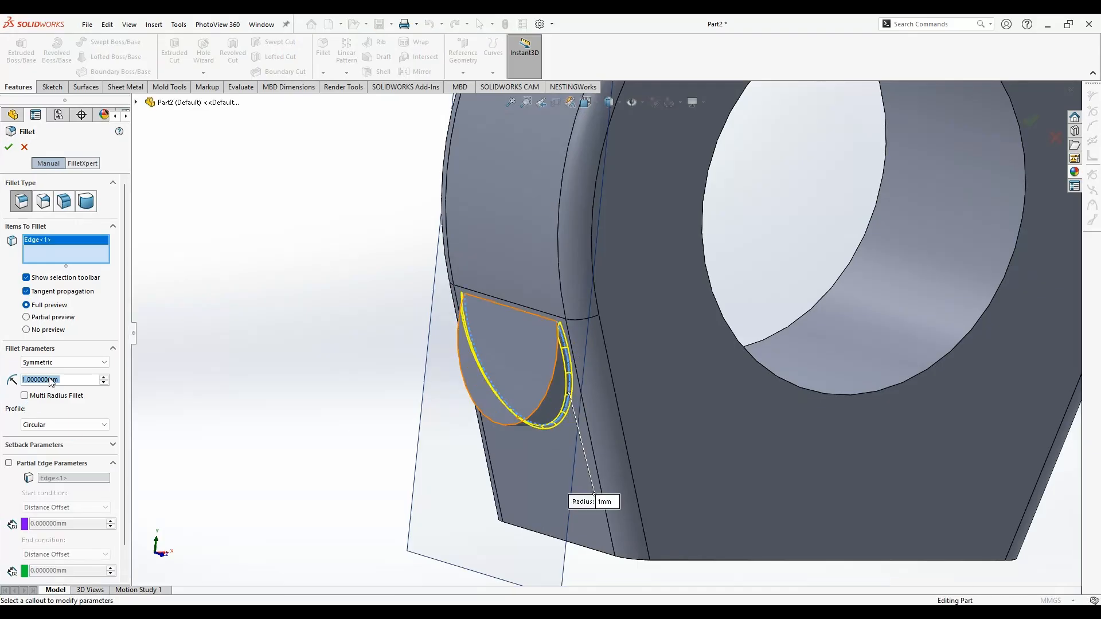
{"action": "left_click", "coordinate": [534, 316]}
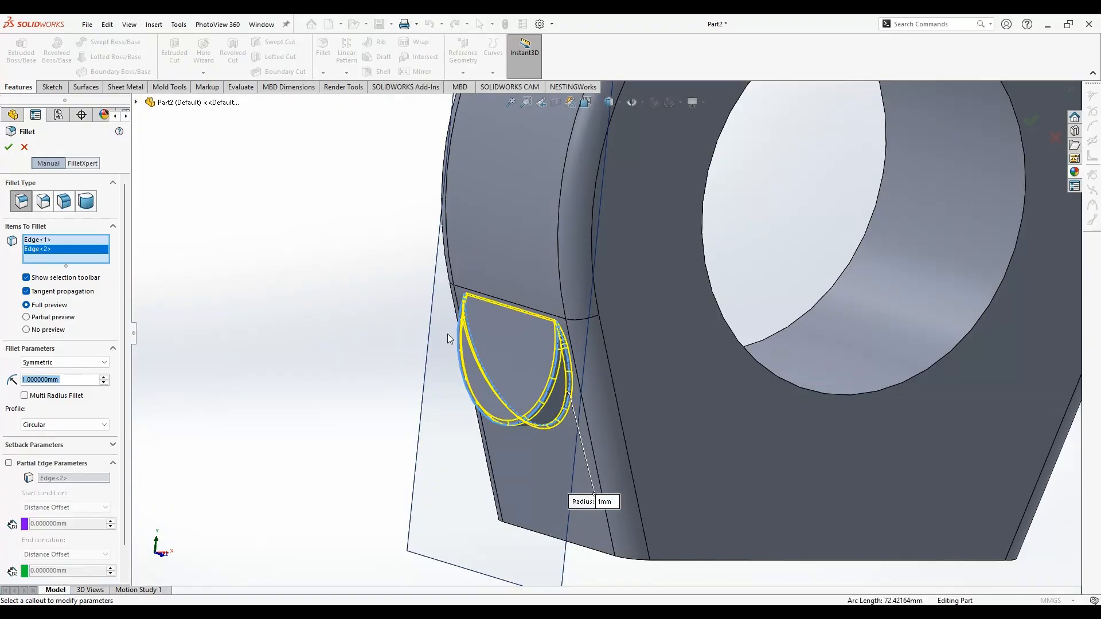
{"action": "left_click", "coordinate": [9, 147]}
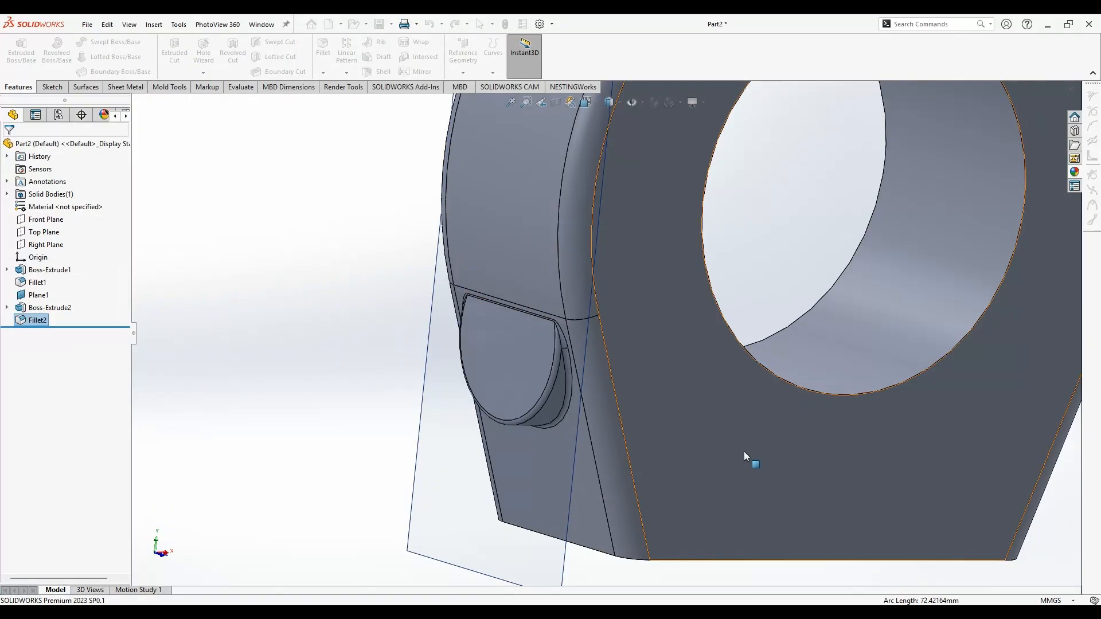
- Mirror the side boss and its fillet about the Right Plane with Geometry pattern enabled
{"action": "scroll", "coordinate": [583, 463], "scroll_direction": "up", "scroll_amount": 1}
{"action": "left_click", "coordinate": [57, 309], "text": "ctrl"}
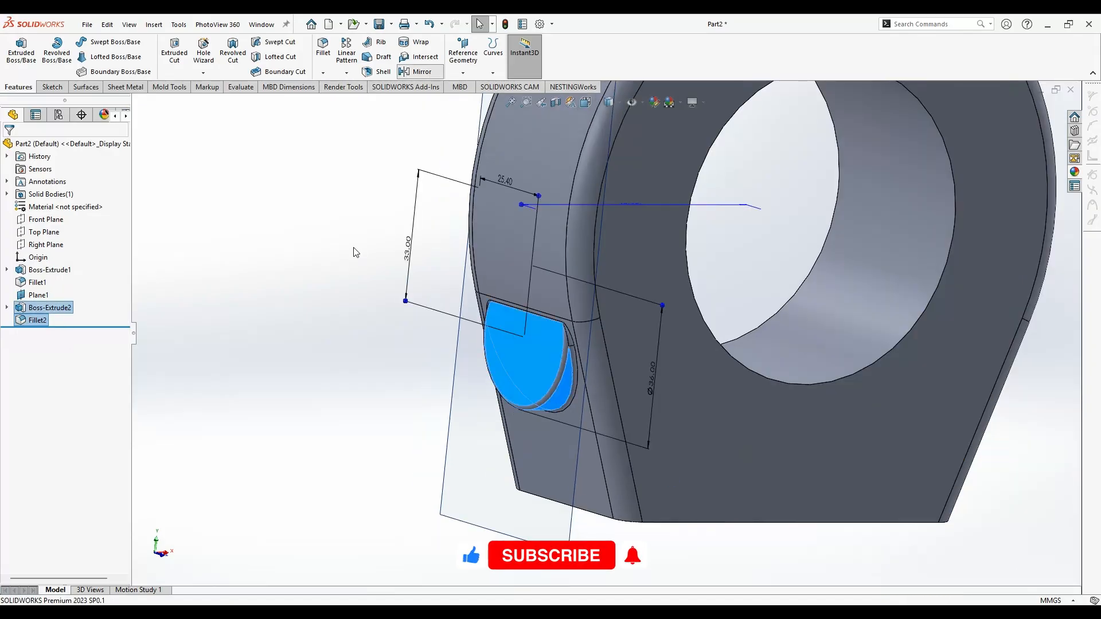
{"action": "left_click", "coordinate": [417, 72]}
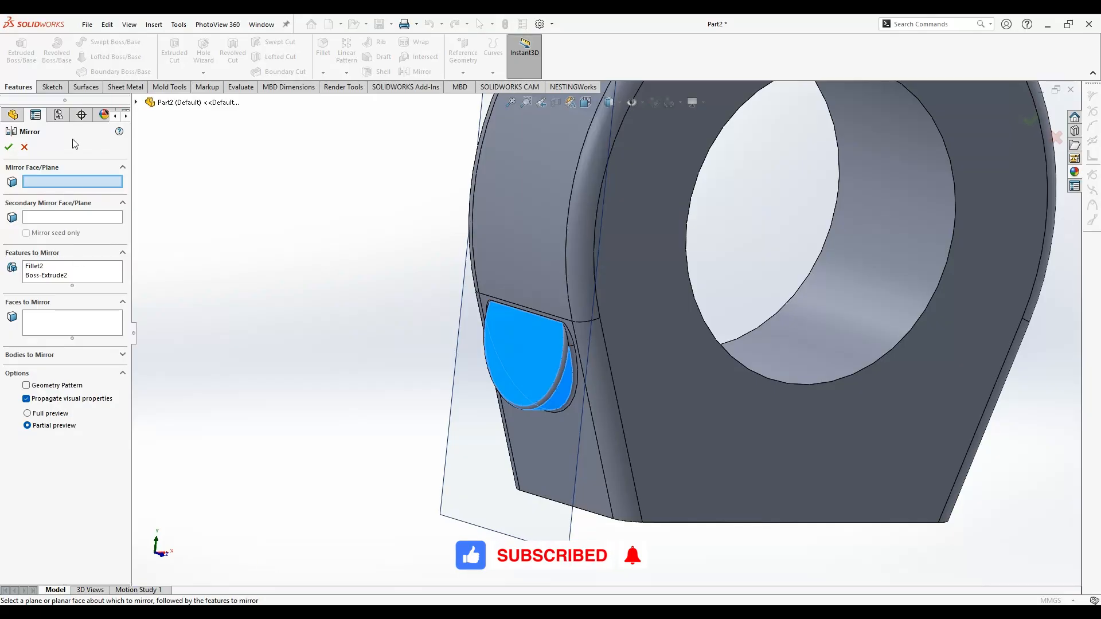
{"action": "left_click", "coordinate": [136, 103]}
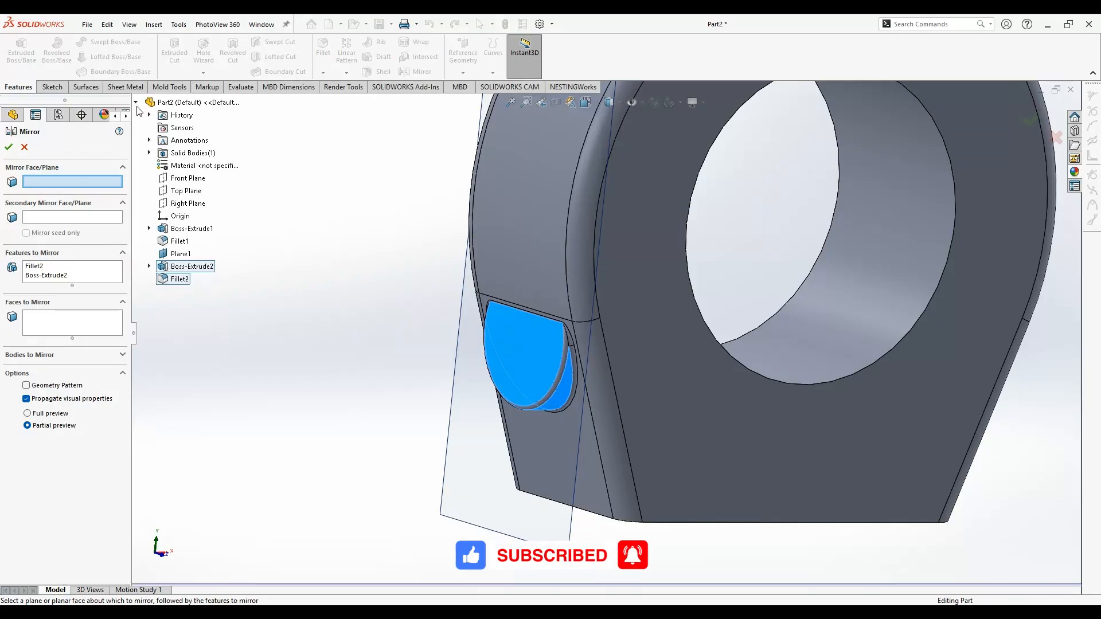
{"action": "left_click", "coordinate": [195, 204]}
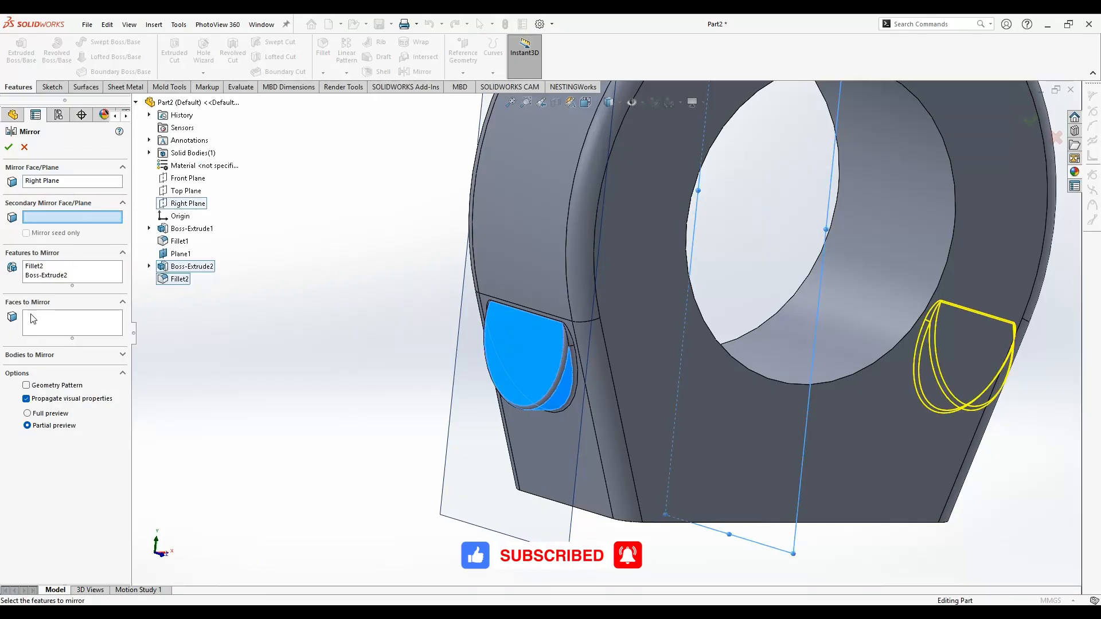
{"action": "left_click", "coordinate": [25, 385]}
{"action": "left_click", "coordinate": [10, 147]}
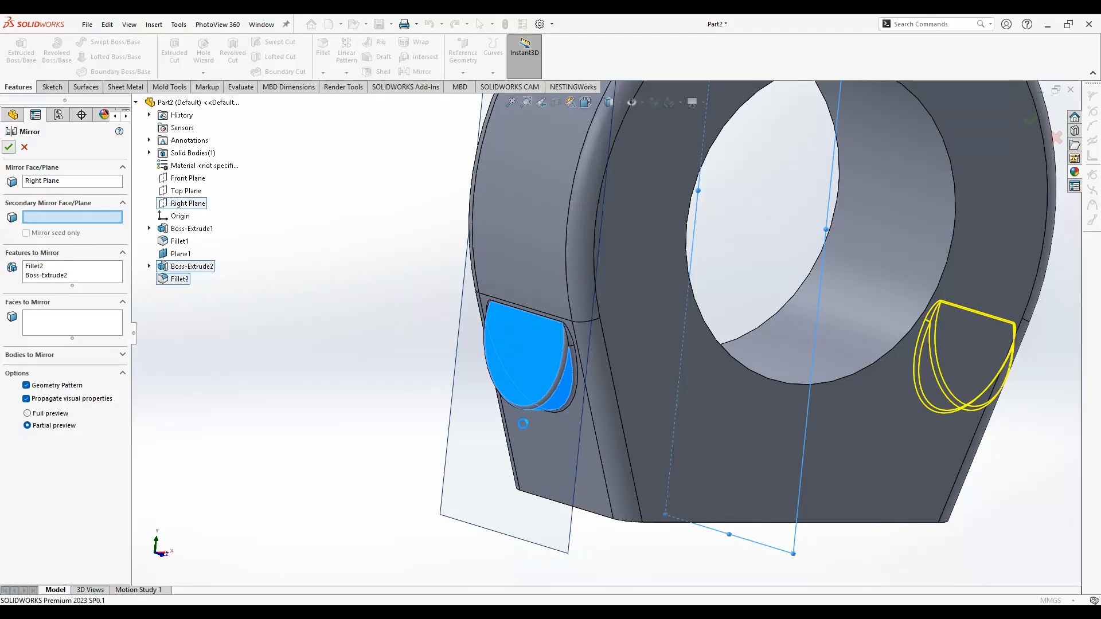
- Sketch a circle about 22 mm in diameter on the side boss's flat end face, centred on the boss's rounded edge
{"action": "scroll", "coordinate": [806, 509], "scroll_direction": "up", "scroll_amount": 5}
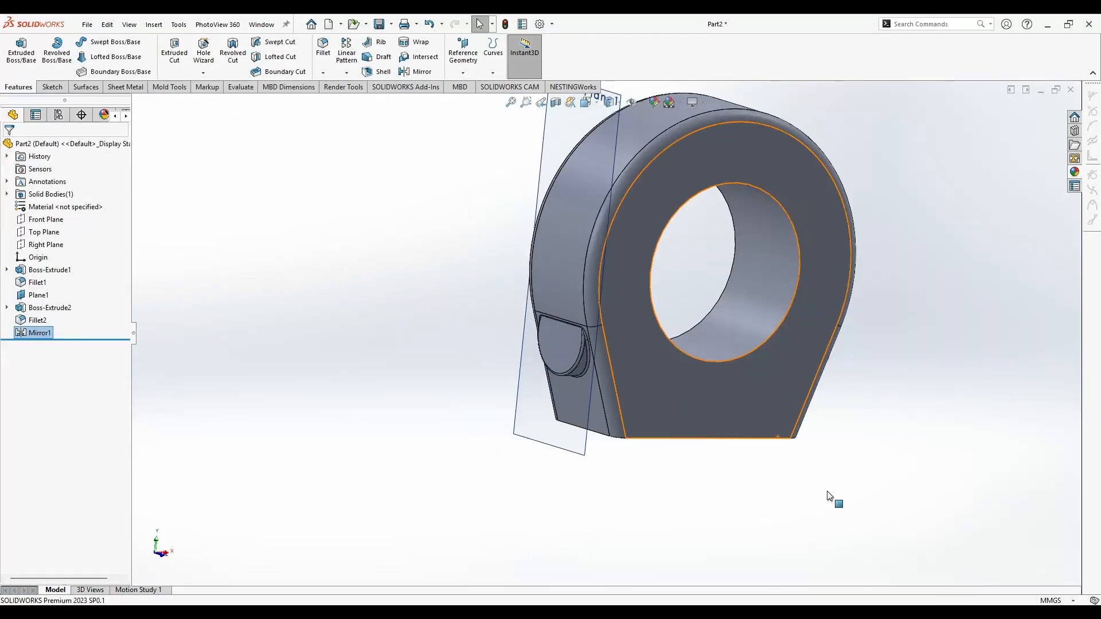
{"action": "mouse_move", "coordinate": [835, 501]}
{"action": "middle_mouse_down"}
{"action": "mouse_move", "coordinate": [708, 445]}
{"action": "mouse_move", "coordinate": [833, 482]}
{"action": "mouse_move", "coordinate": [835, 500]}
{"action": "middle_mouse_up"}
{"action": "left_click", "coordinate": [599, 467]}
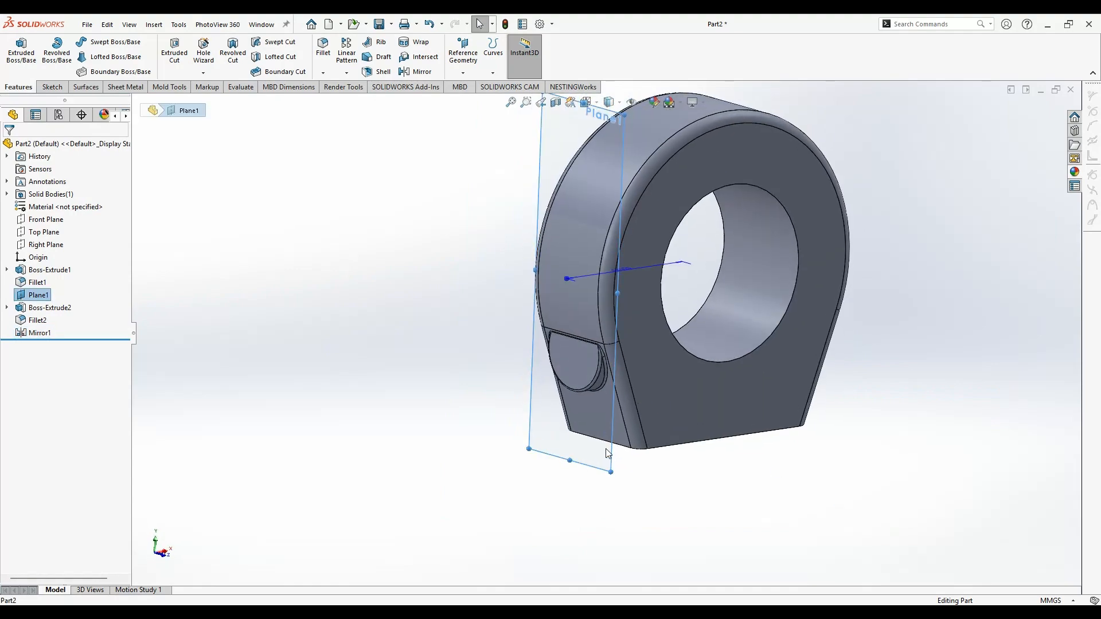
{"action": "scroll", "coordinate": [658, 503], "scroll_direction": "up", "scroll_amount": 3}
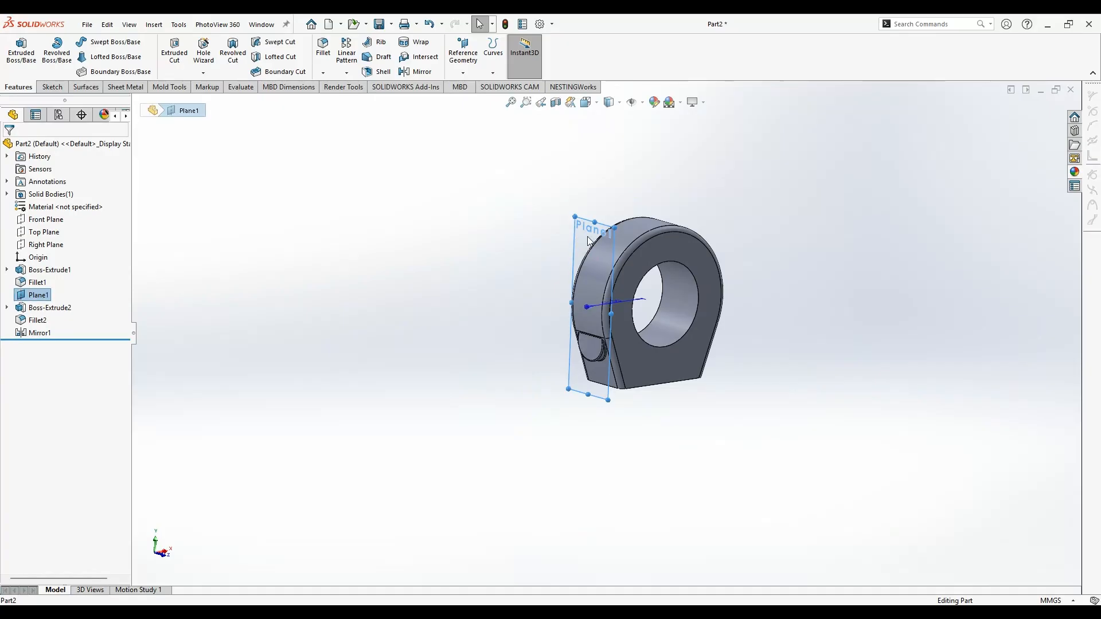
{"action": "left_click", "coordinate": [590, 353]}
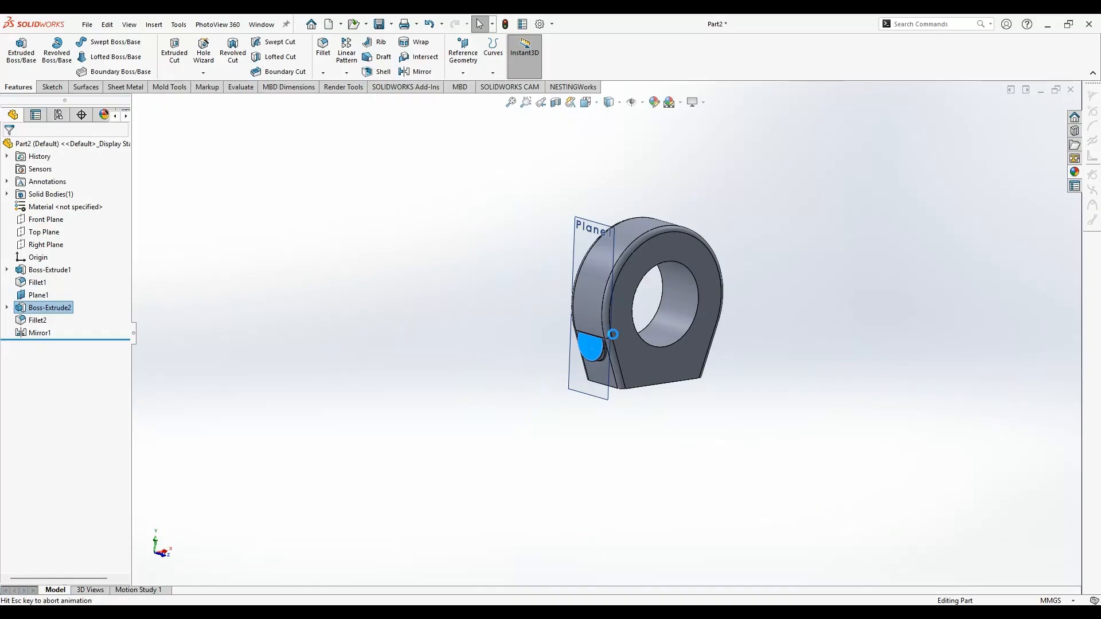
{"action": "scroll", "coordinate": [603, 443], "scroll_direction": "down", "scroll_amount": 3}
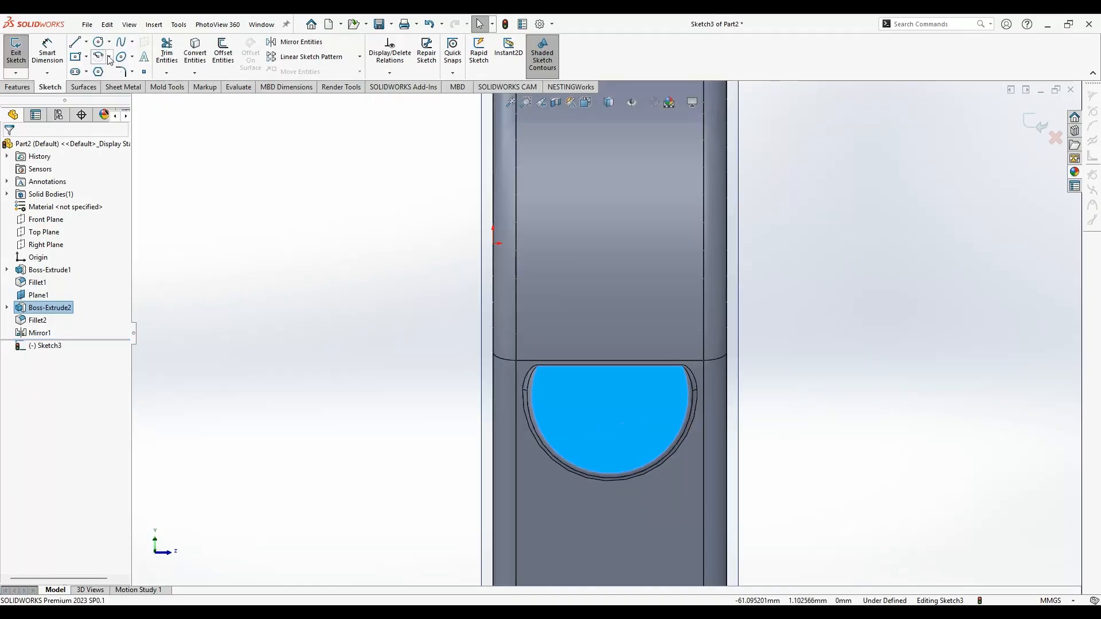
{"action": "left_click", "coordinate": [98, 42]}
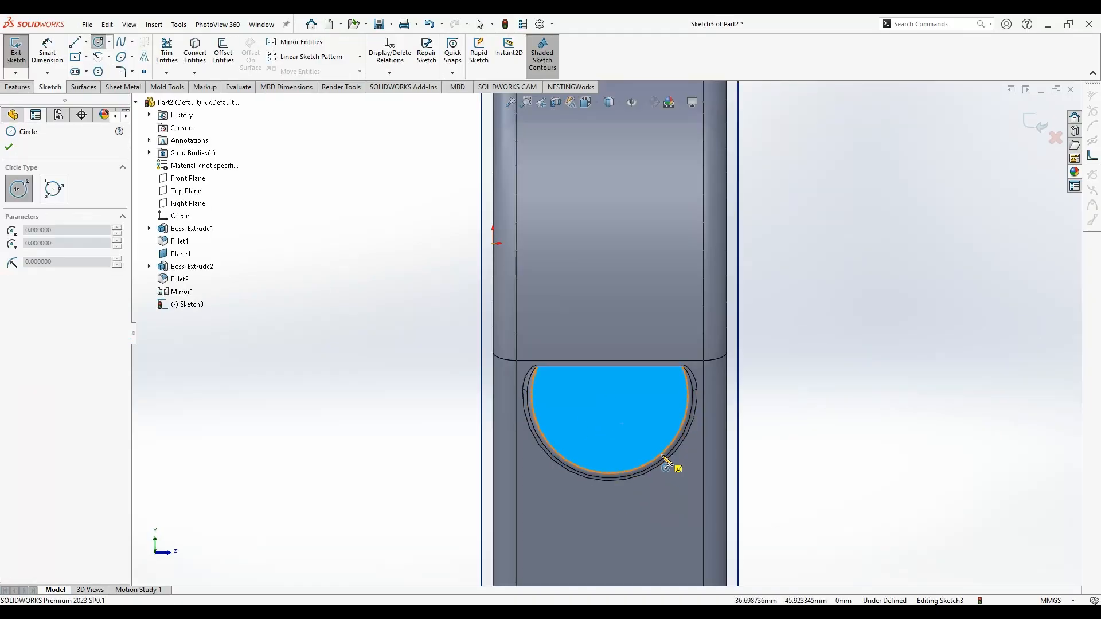
{"action": "left_click", "coordinate": [609, 395]}
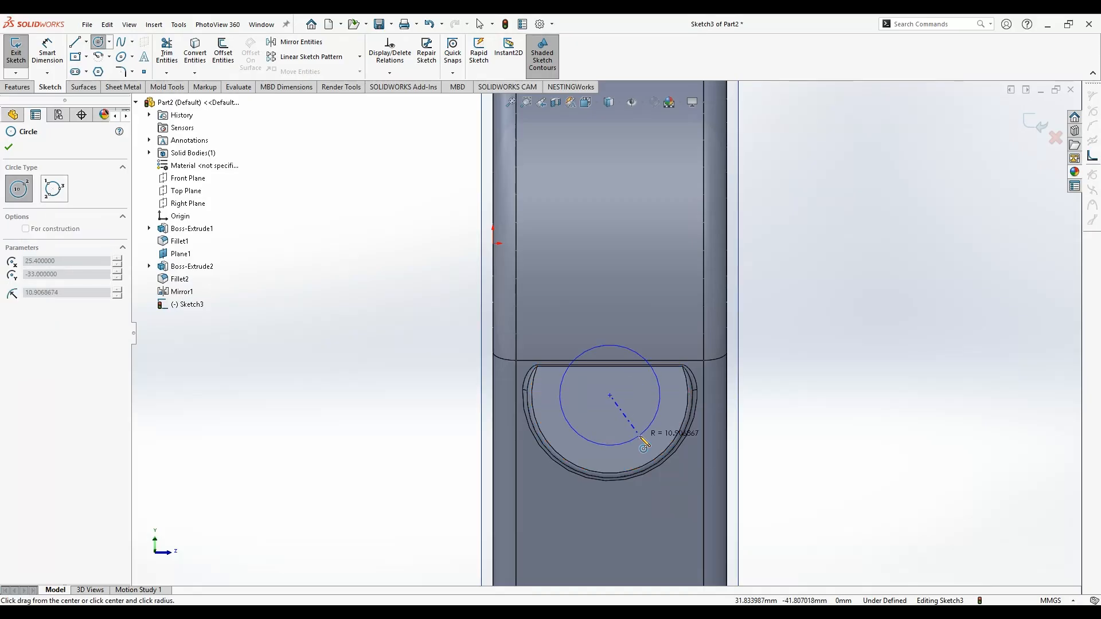
{"action": "left_click", "coordinate": [638, 434]}
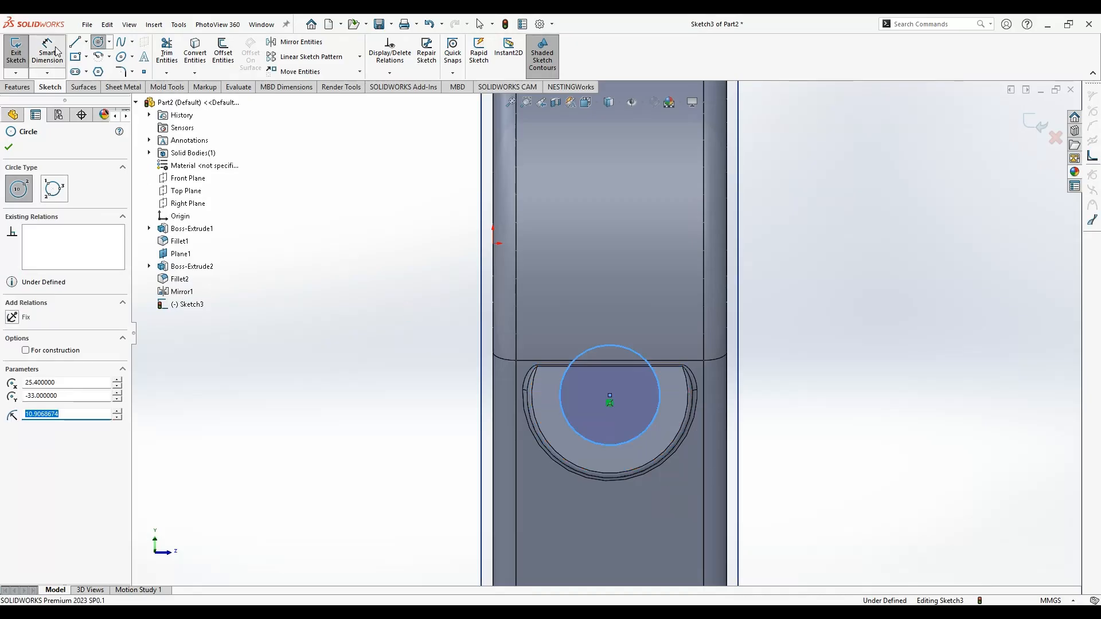
- Dimension the circle's diameter on the boss face to 21 mm
{"action": "key", "text": "Escape"}
{"action": "left_click", "coordinate": [647, 363]}
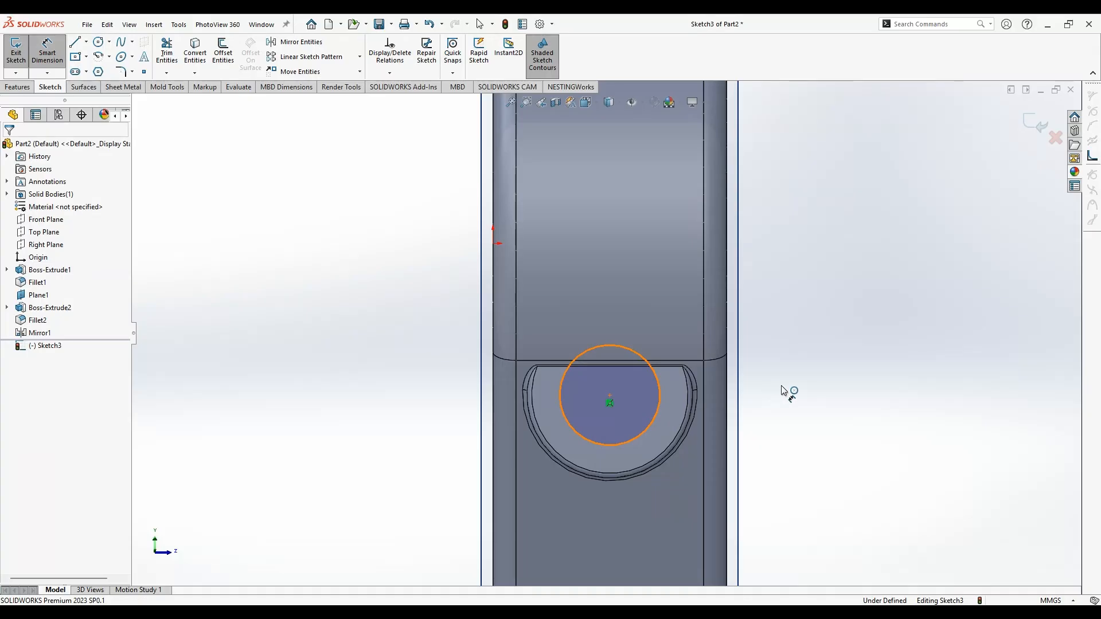
{"action": "left_click", "coordinate": [782, 389]}
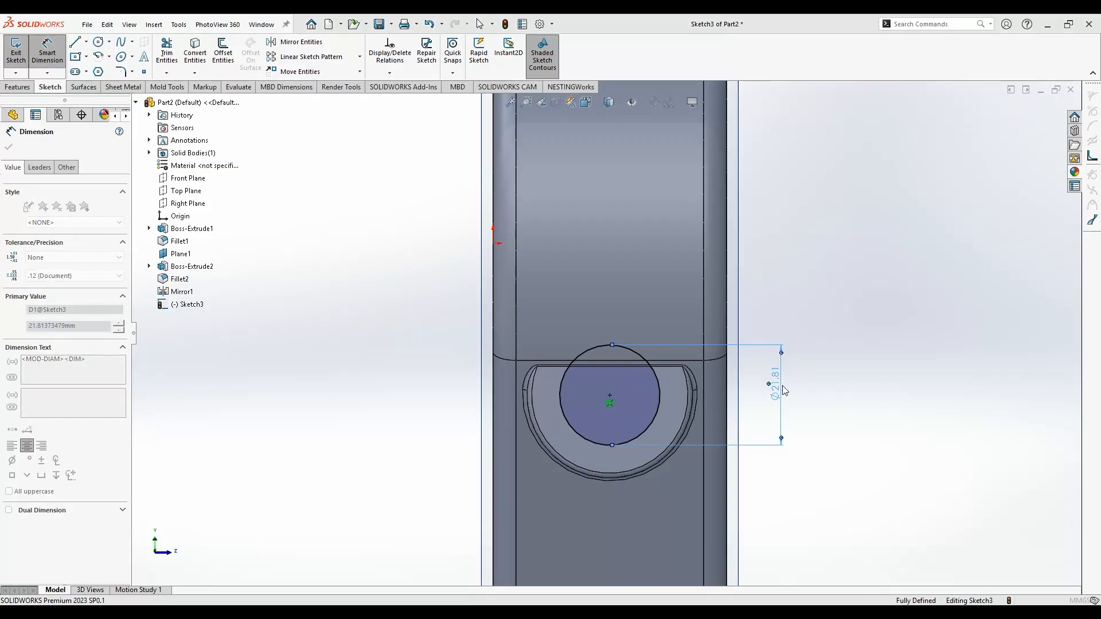
{"action": "key", "text": "Return"}
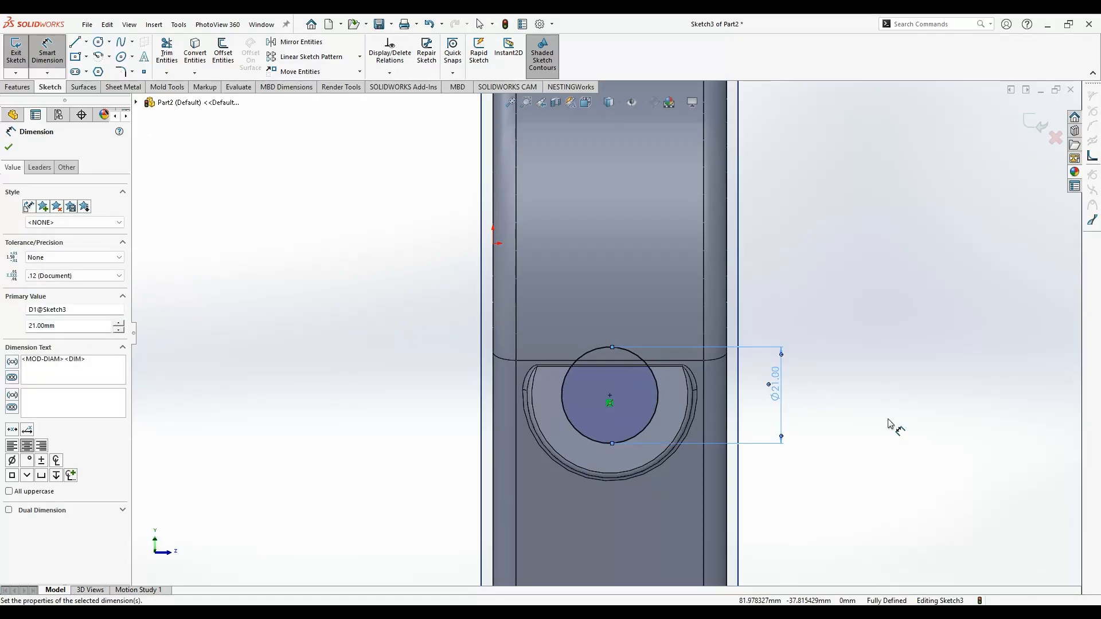
{"action": "left_click", "coordinate": [10, 148]}
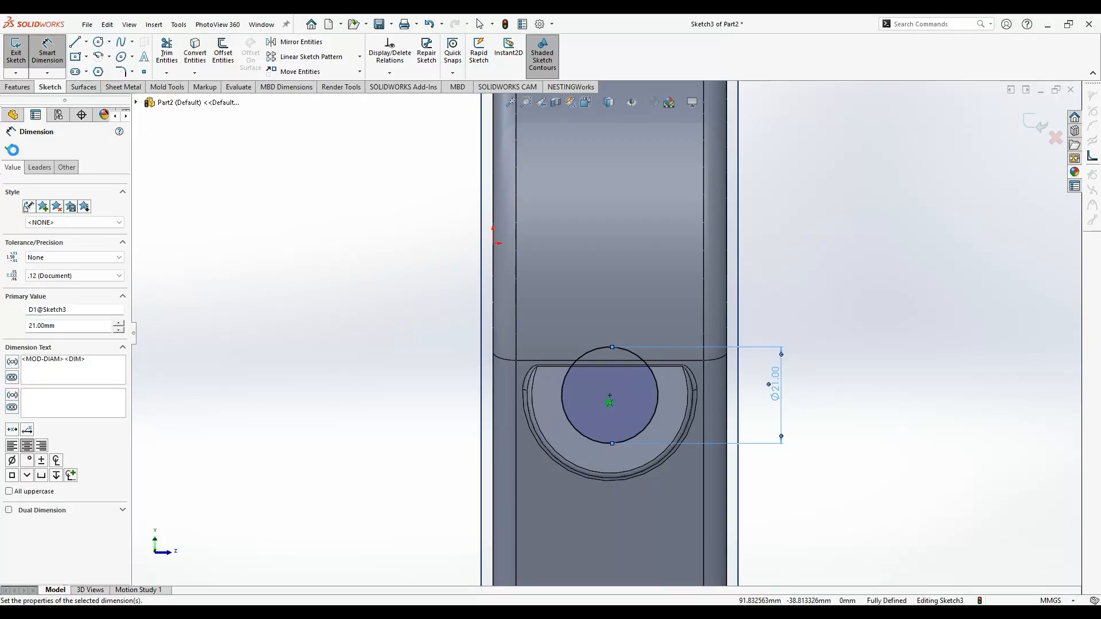
- Cut the 21 mm circle into the boss with a Blind extruded cut 14 mm deep
{"action": "left_click", "coordinate": [15, 87]}
{"action": "left_click", "coordinate": [187, 67]}
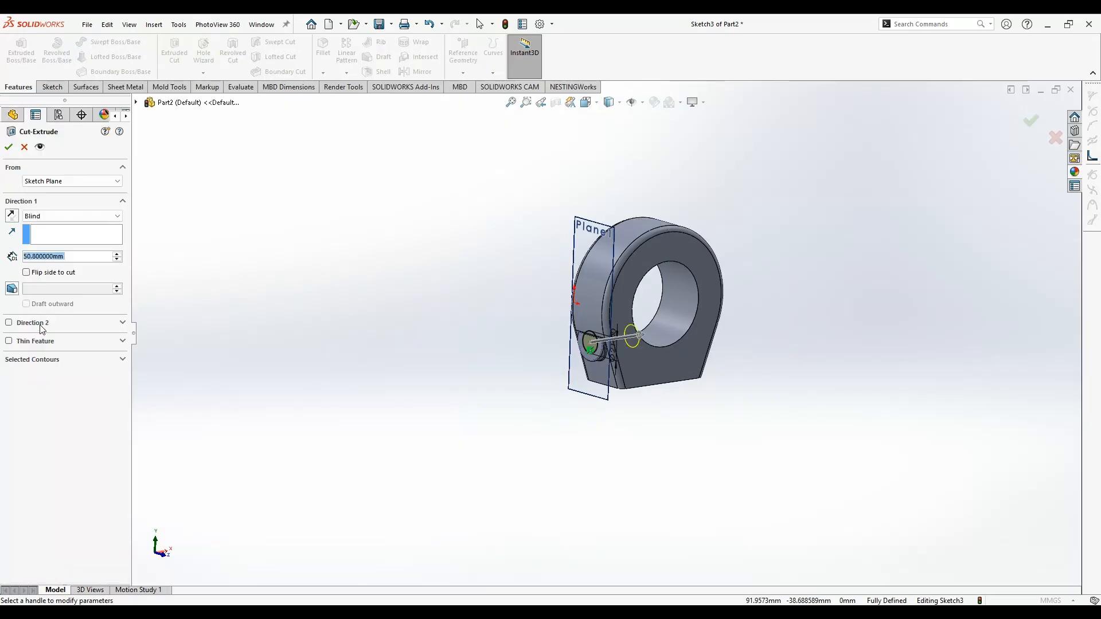
{"action": "type", "text": "14."}
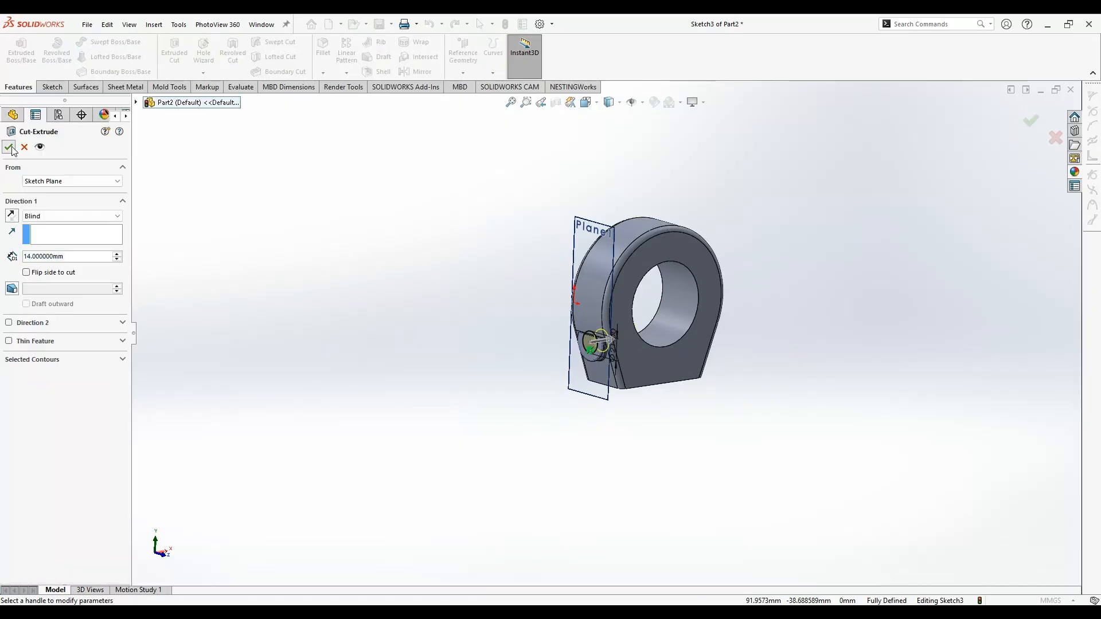
{"action": "left_click", "coordinate": [9, 148]}
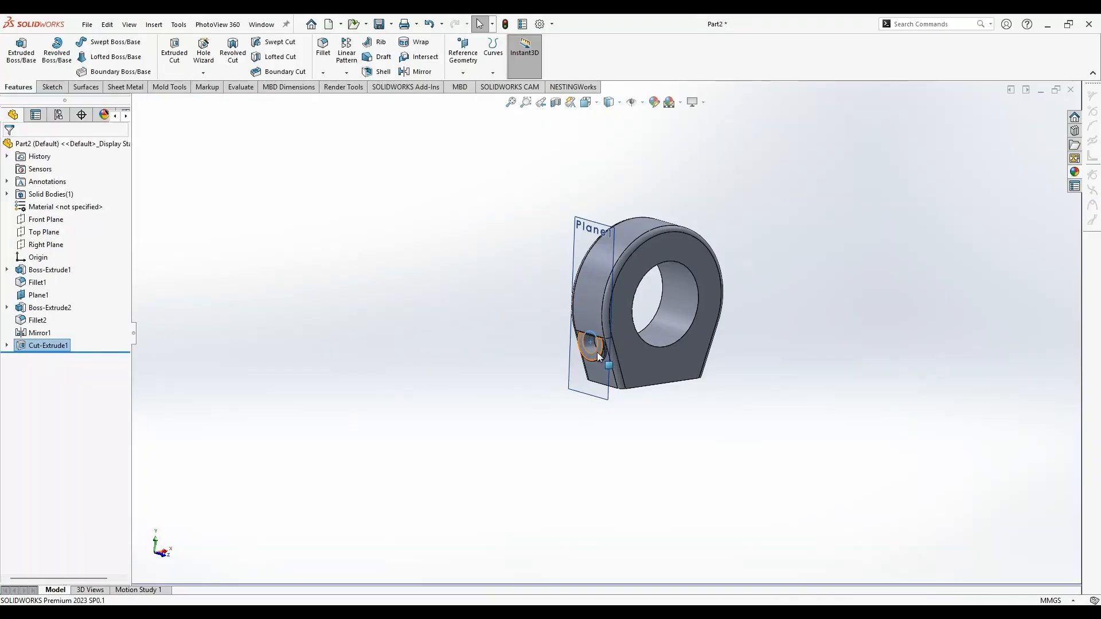
- Sketch a circle about 10.4 mm in diameter on the floor of the boss's round recess, concentric with the recess
{"action": "scroll", "coordinate": [593, 344], "scroll_direction": "down", "scroll_amount": 6}
{"action": "left_click", "coordinate": [328, 381]}
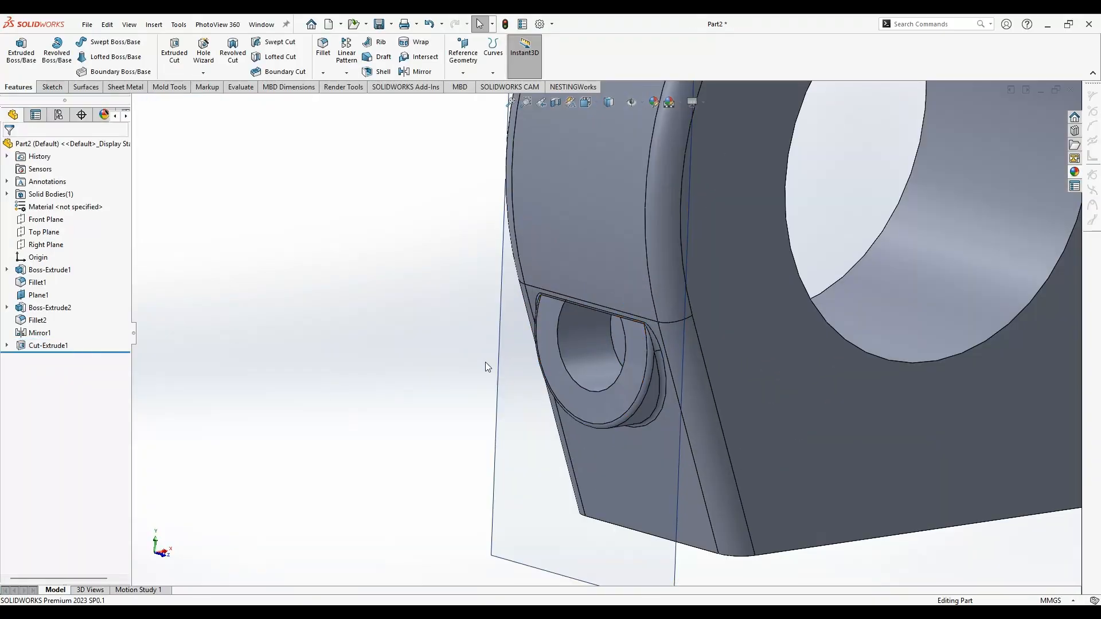
{"action": "middle_click_drag", "start_coordinate": [485, 362], "coordinate": [600, 341]}
{"action": "left_click", "coordinate": [600, 341]}
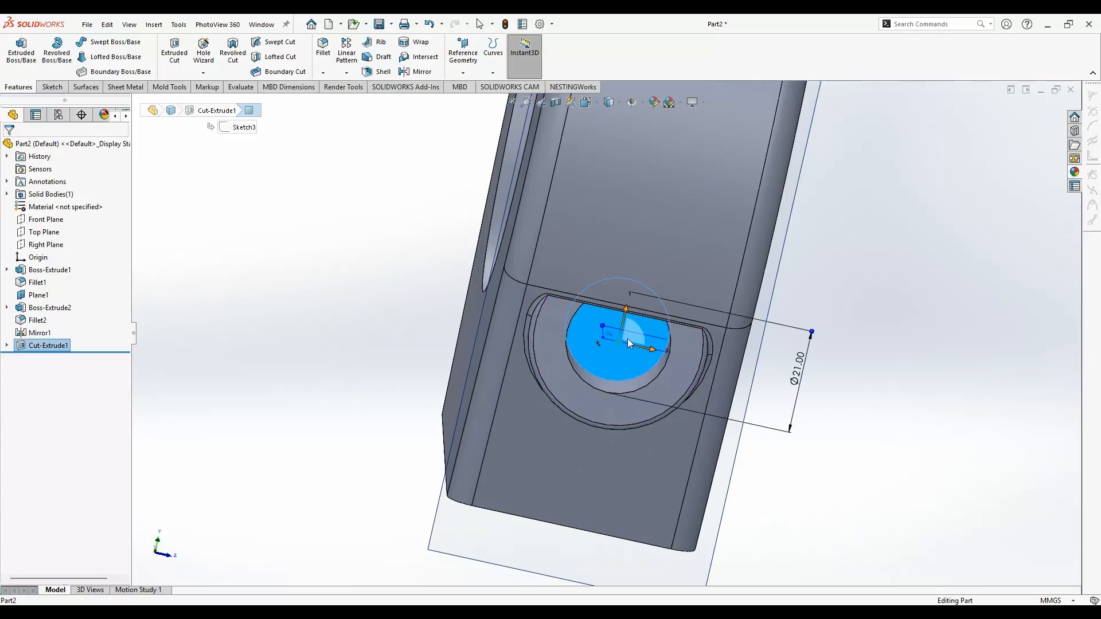
{"action": "left_click", "coordinate": [649, 312]}
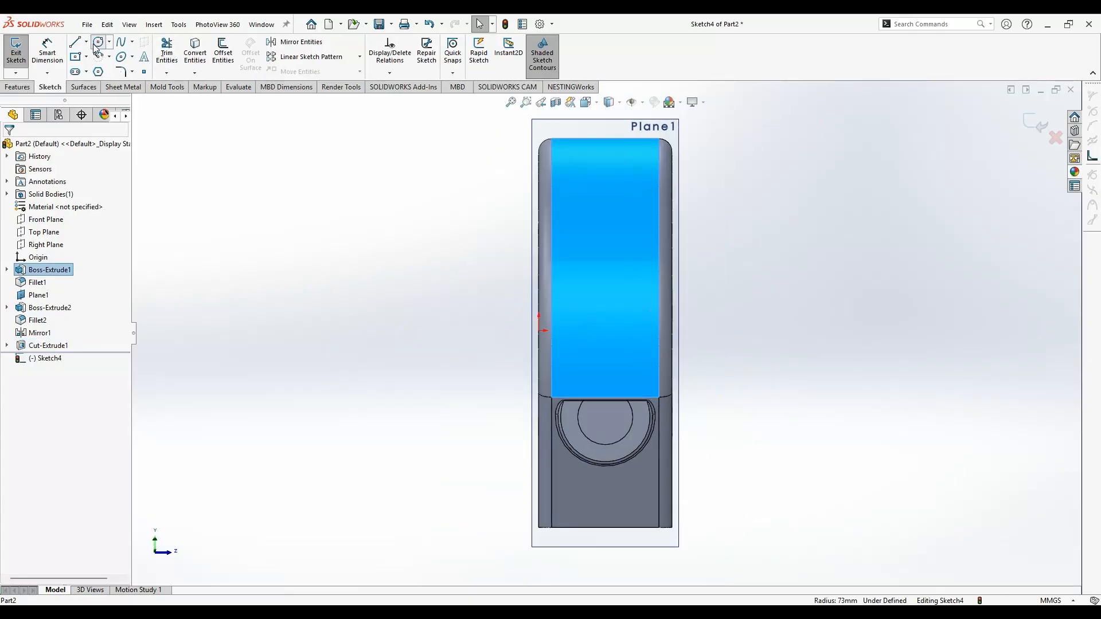
{"action": "left_click", "coordinate": [98, 42]}
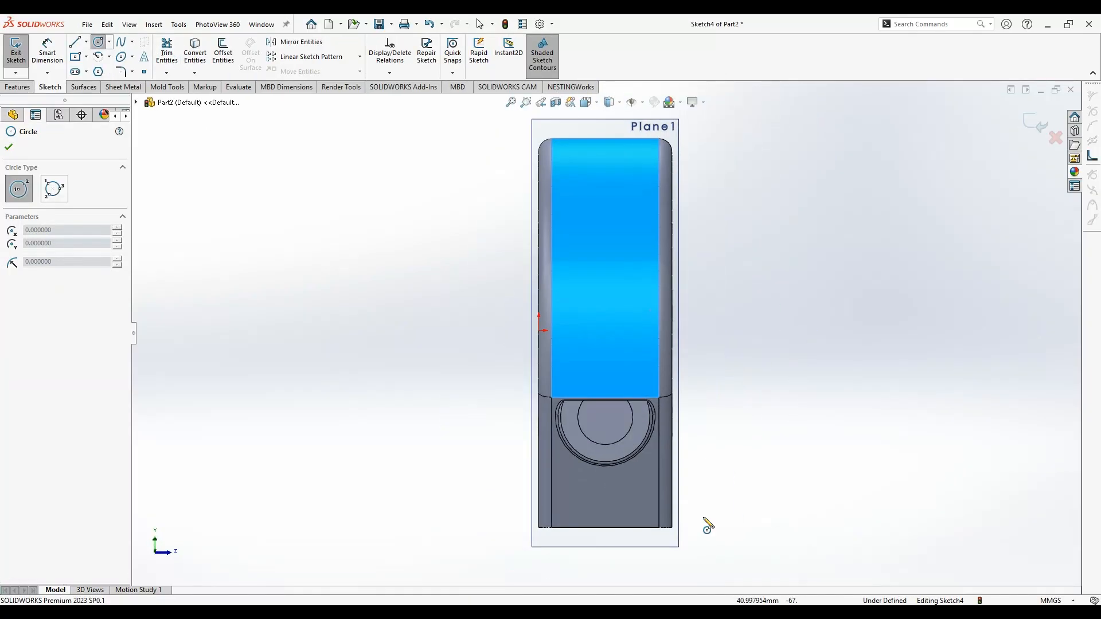
{"action": "left_click", "coordinate": [605, 417]}
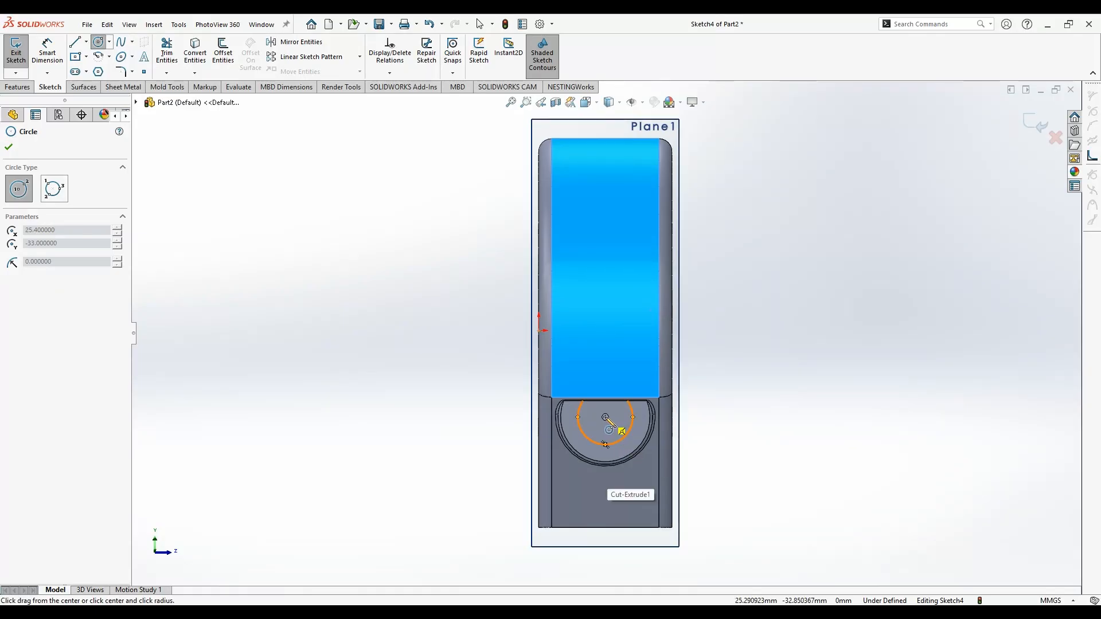
{"action": "left_click", "coordinate": [615, 427]}
- Dimension the small circle's diameter on the recess floor to 9 mm
{"action": "left_click", "coordinate": [47, 53]}
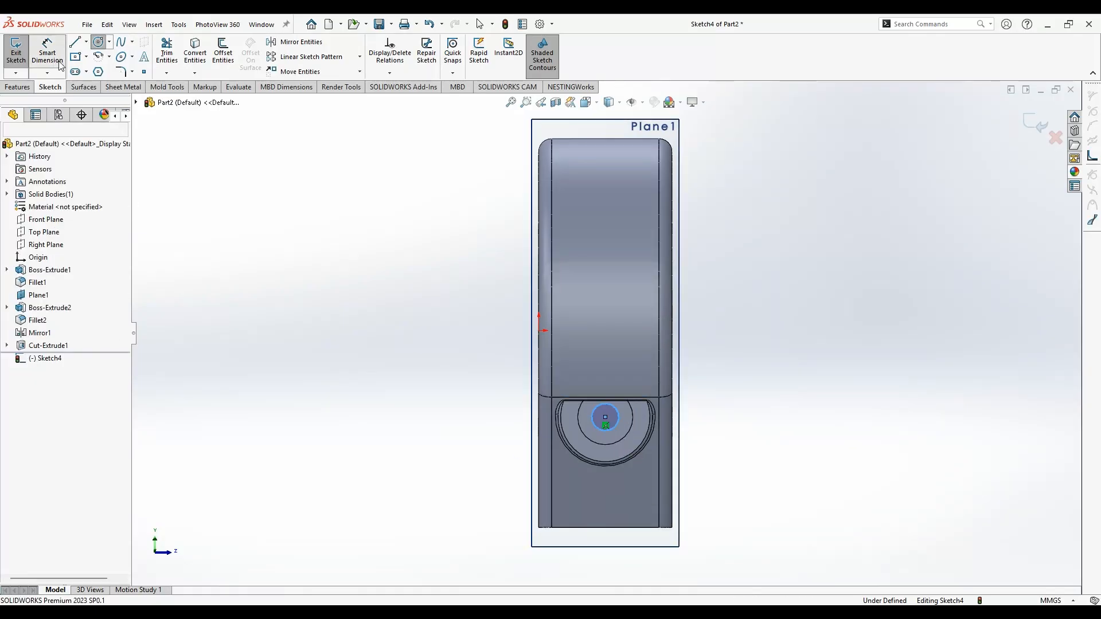
{"action": "left_click", "coordinate": [636, 423]}
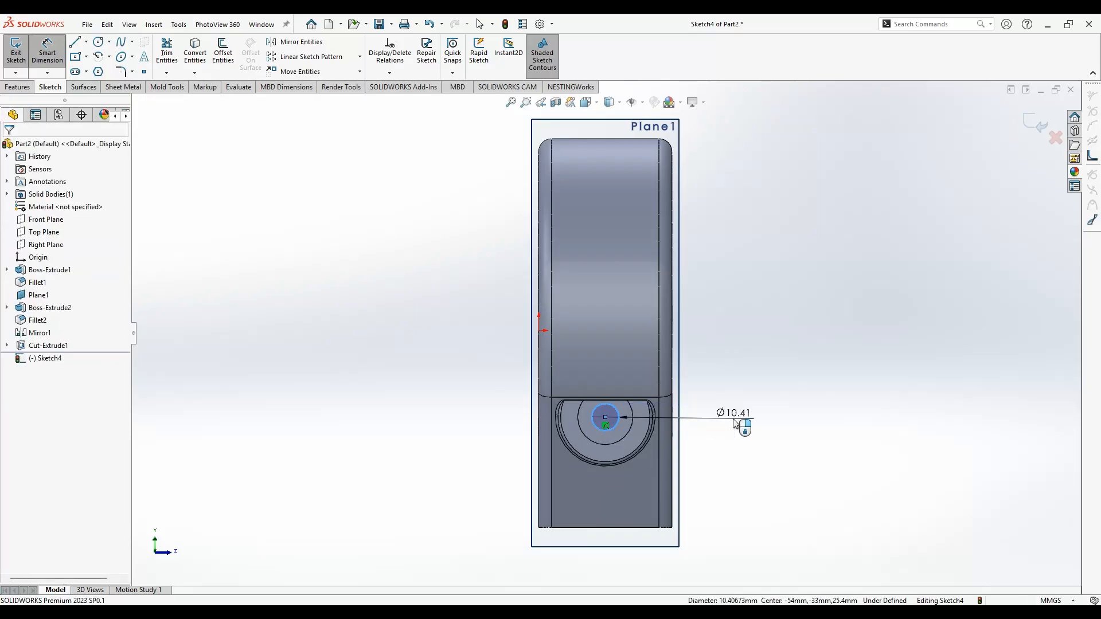
{"action": "left_click", "coordinate": [734, 423]}
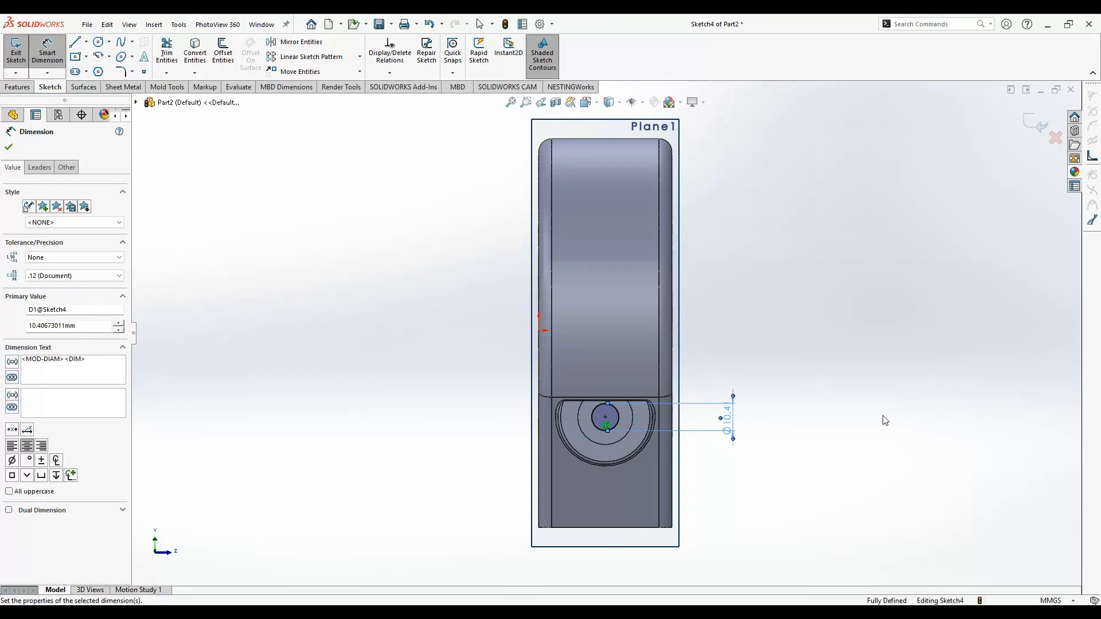
{"action": "type", "text": "9"}
{"action": "key", "text": "Return"}
{"action": "left_click", "coordinate": [516, 280]}
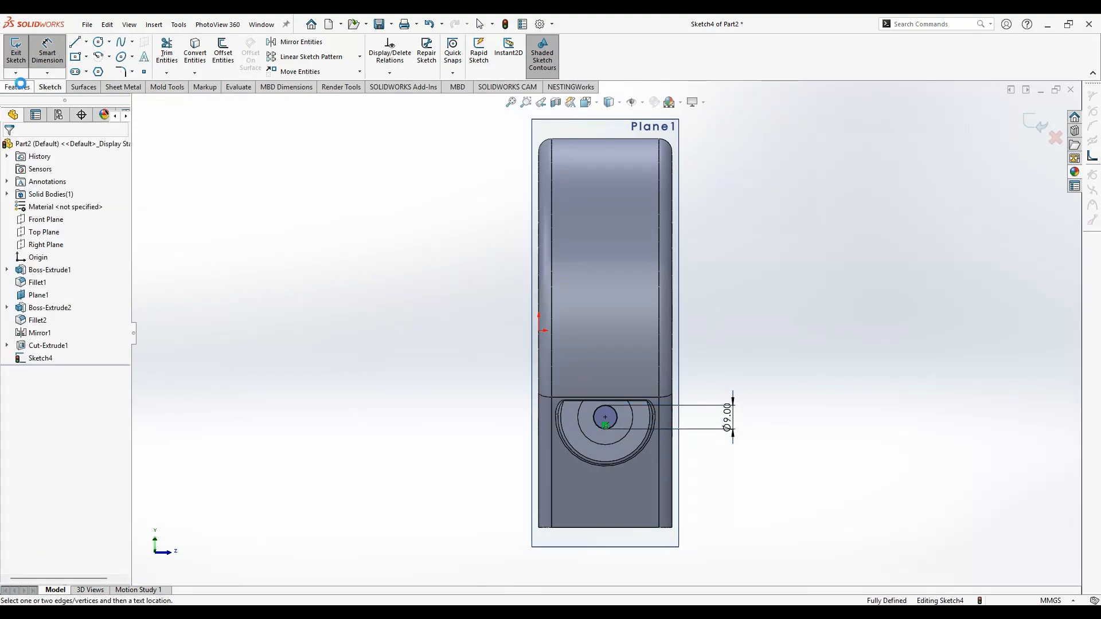
- Cut the 9 mm circle through the ring wall into the central bore with a Blind extruded cut 56 mm deep
{"action": "left_click", "coordinate": [23, 88]}
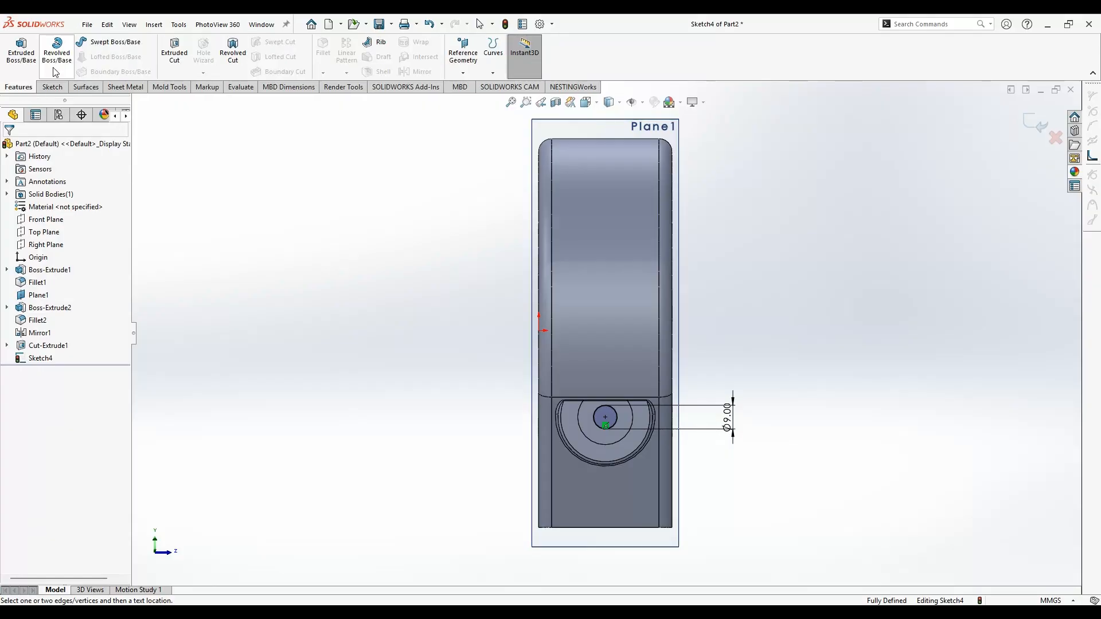
{"action": "left_click", "coordinate": [175, 56]}
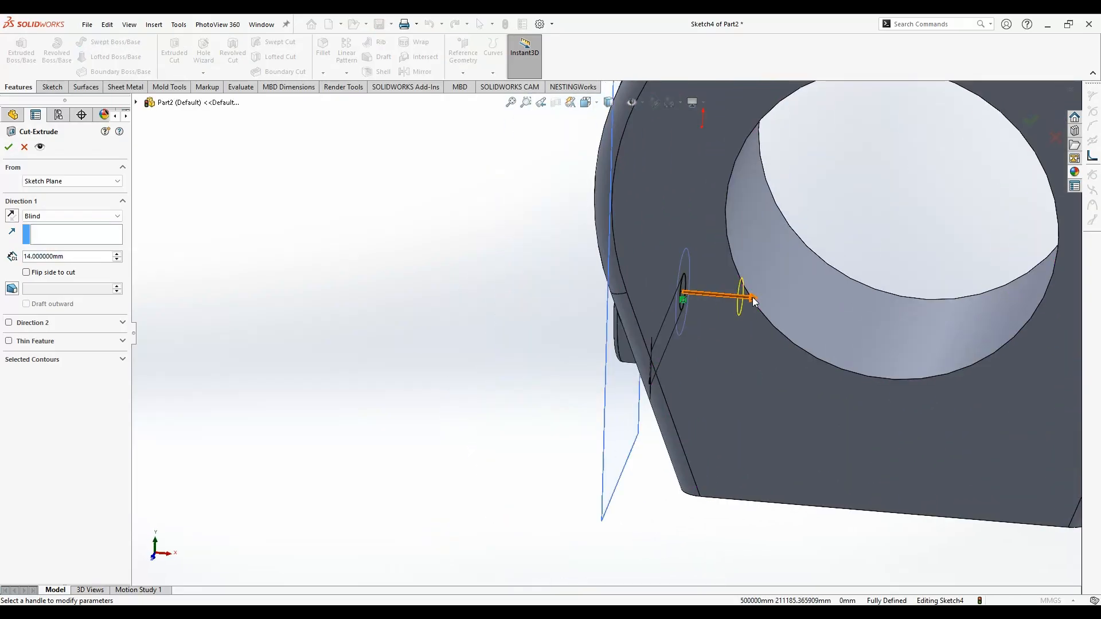
{"action": "left_click_drag", "start_coordinate": [754, 302], "coordinate": [924, 313]}
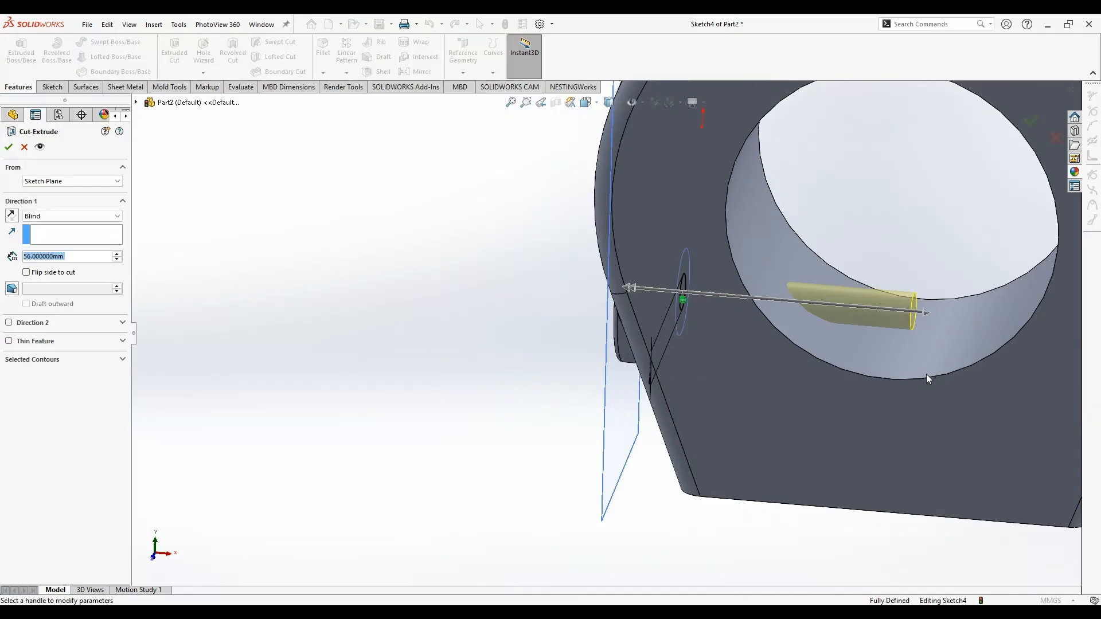
{"action": "middle_click_drag", "start_coordinate": [927, 375], "coordinate": [929, 314]}
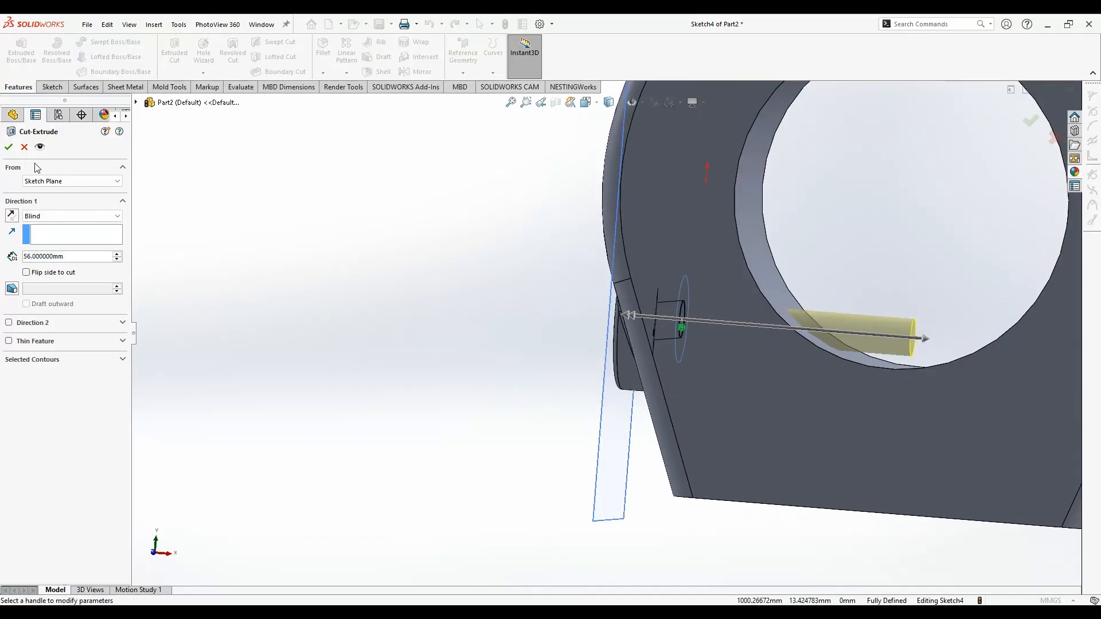
{"action": "key", "text": "Return"}
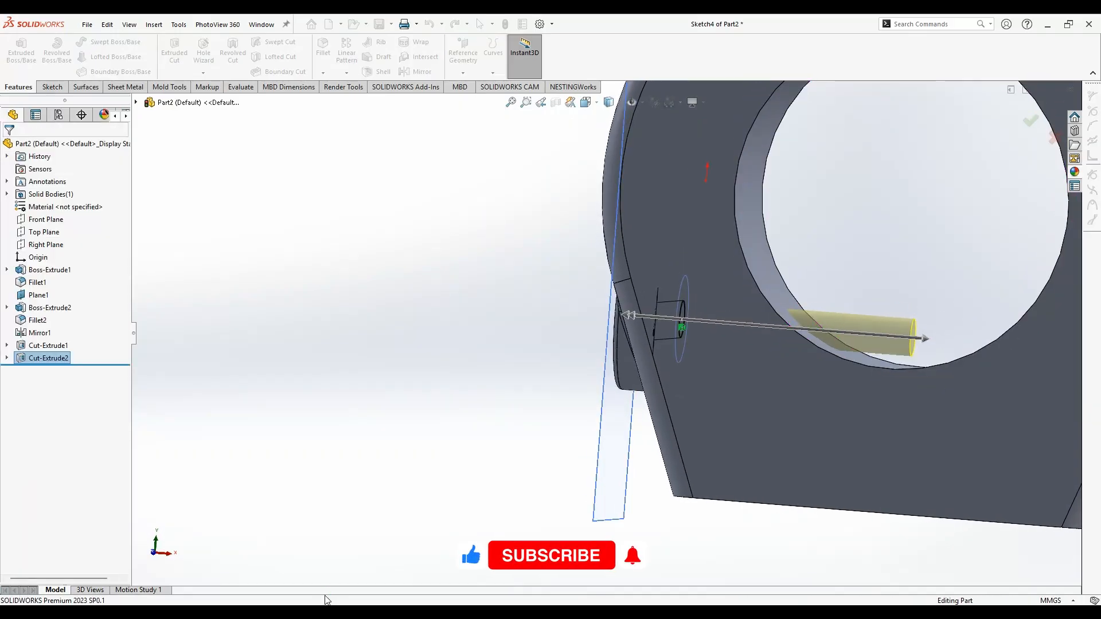
- Hide the reference plane Plane1 beside the slanted side boss
{"action": "scroll", "coordinate": [655, 478], "scroll_direction": "up", "scroll_amount": 6}
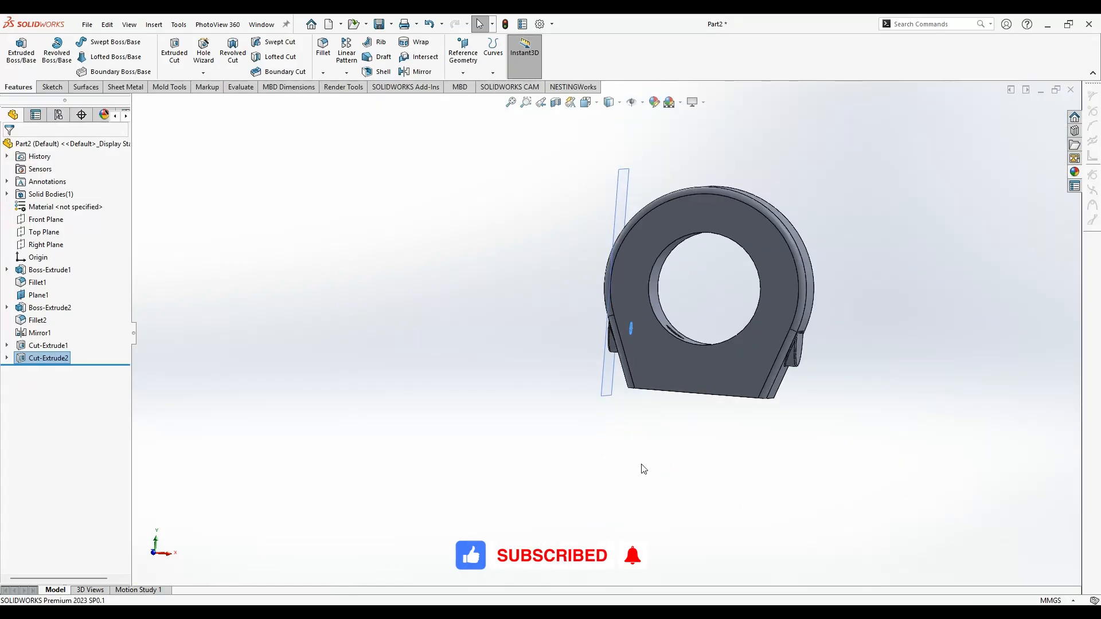
{"action": "middle_click_drag", "start_coordinate": [643, 469], "coordinate": [651, 423]}
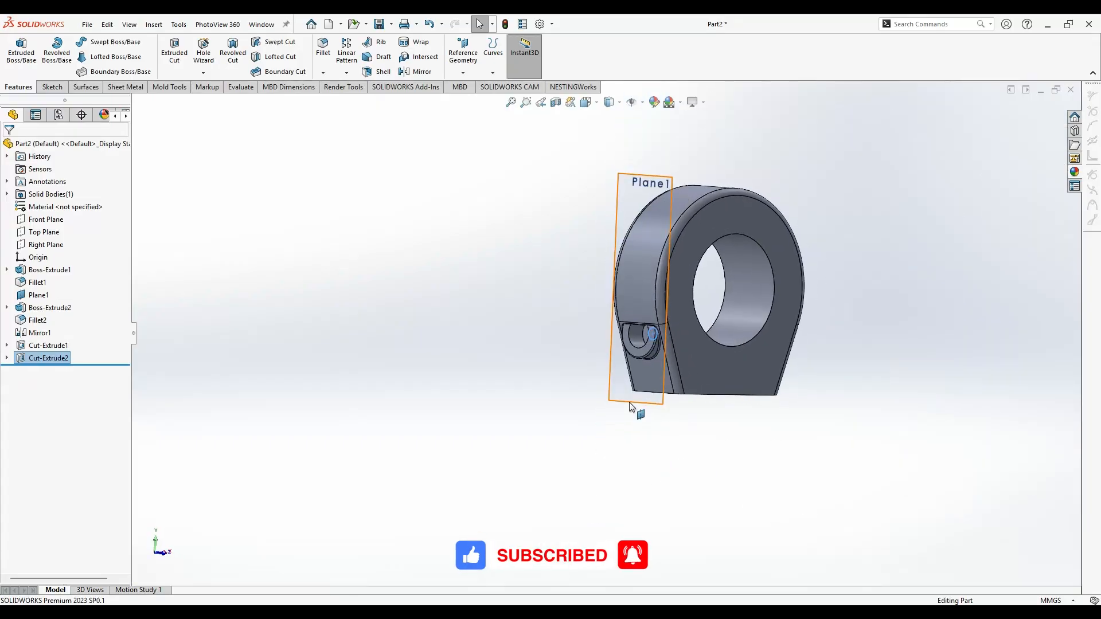
{"action": "left_click", "coordinate": [631, 405]}
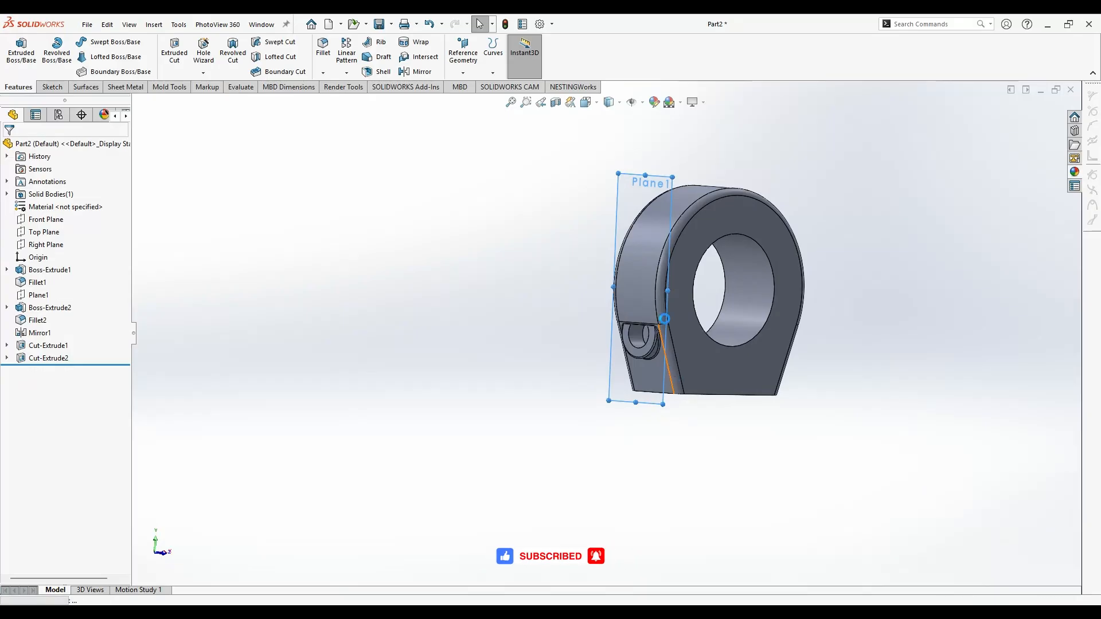
{"action": "scroll", "coordinate": [643, 244], "scroll_direction": "down", "scroll_amount": 4}
{"action": "scroll", "coordinate": [642, 245], "scroll_direction": "up", "scroll_amount": 3}
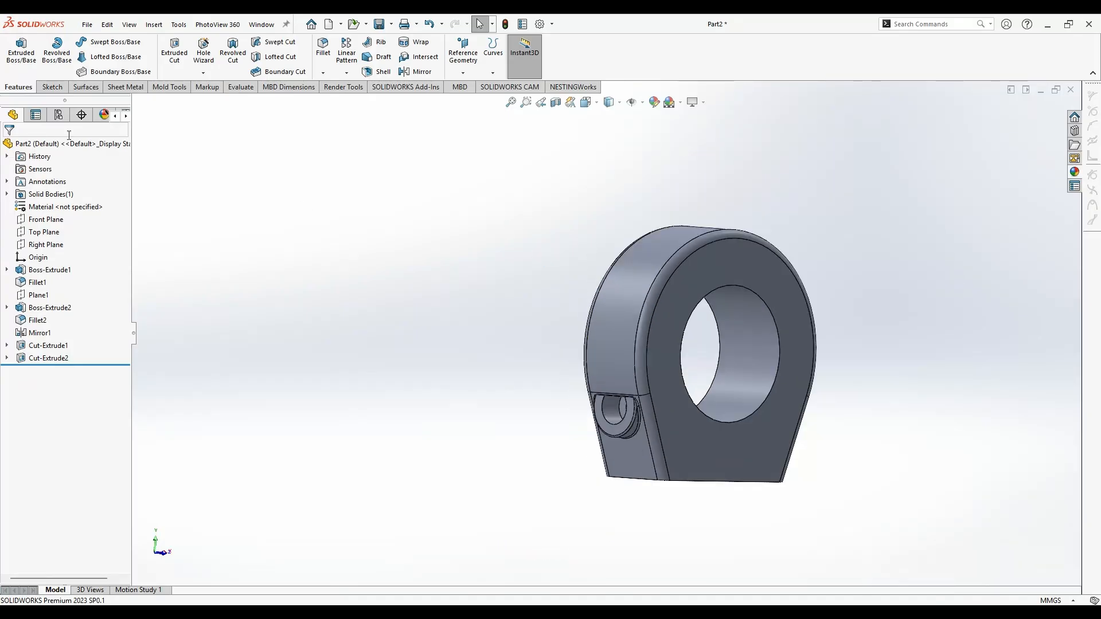
- Apply a Steel appearance from the Metal appearances to the whole part
{"action": "double_click", "coordinate": [102, 148]}
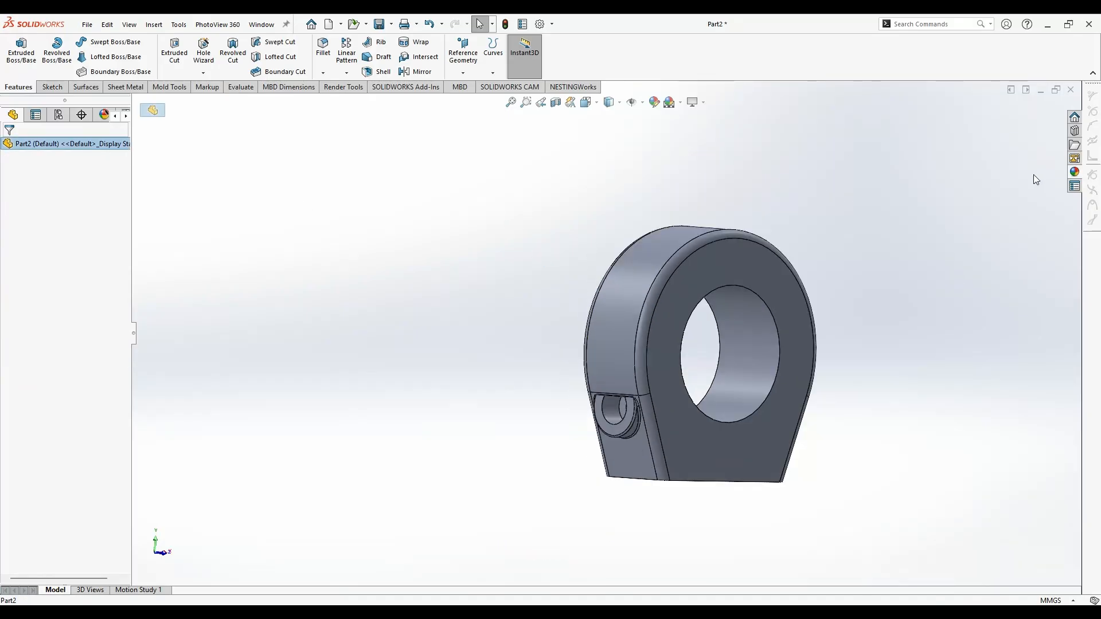
{"action": "left_click", "coordinate": [1074, 173]}
{"action": "left_click", "coordinate": [955, 161]}
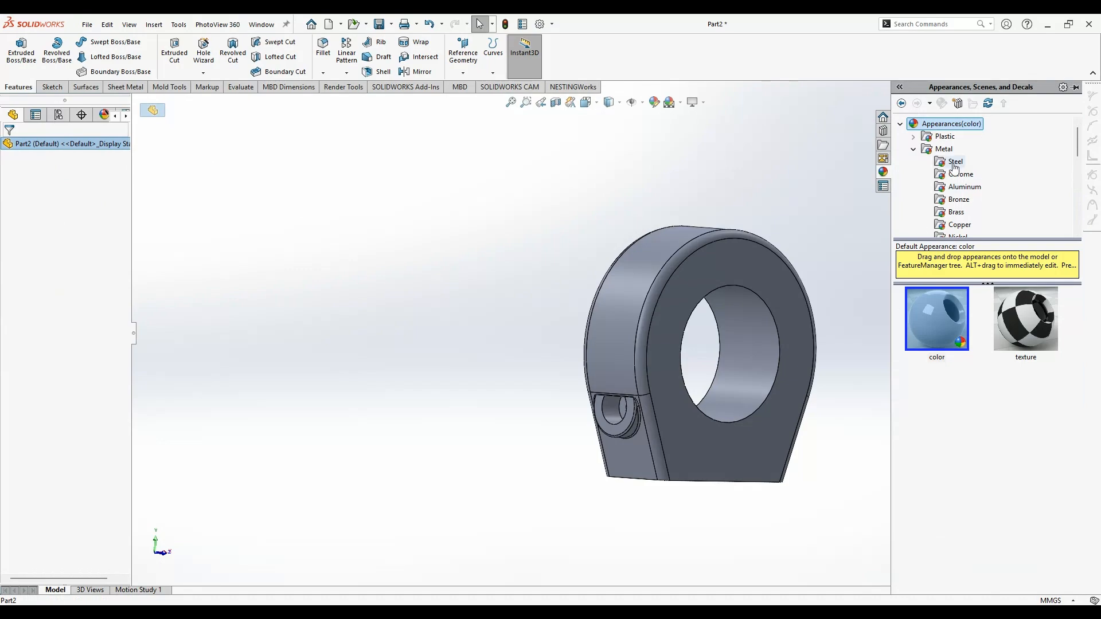
{"action": "left_click", "coordinate": [932, 331]}
{"action": "left_click_drag", "start_coordinate": [932, 331], "coordinate": [668, 309]}
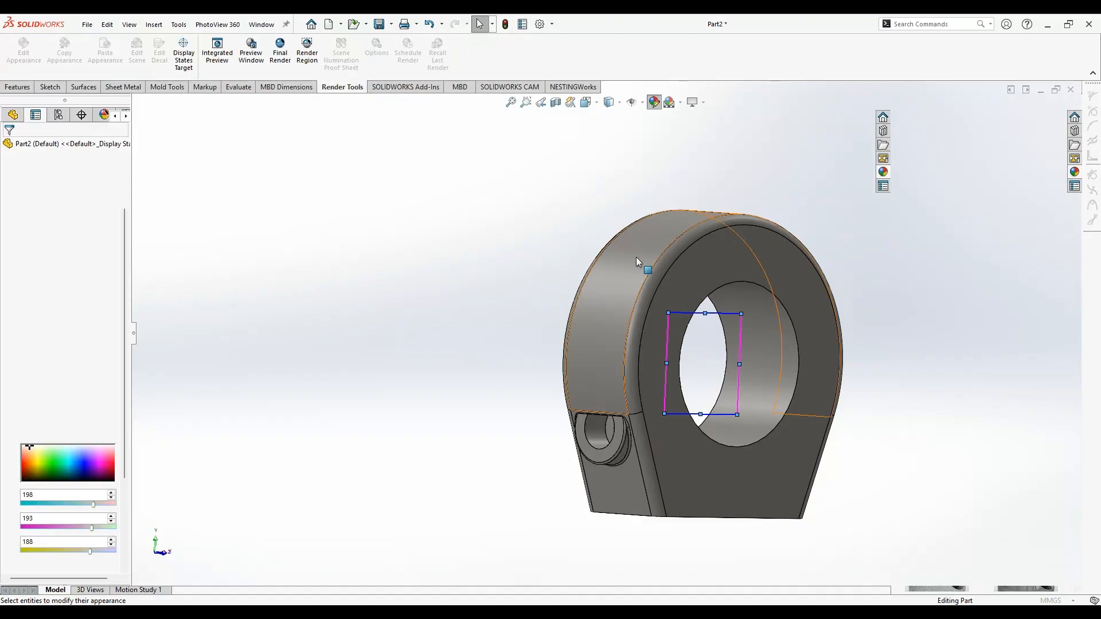
- Colour the ring's curved outer face golden yellow with RGB 255, 215, 0
{"action": "left_click", "coordinate": [639, 259]}
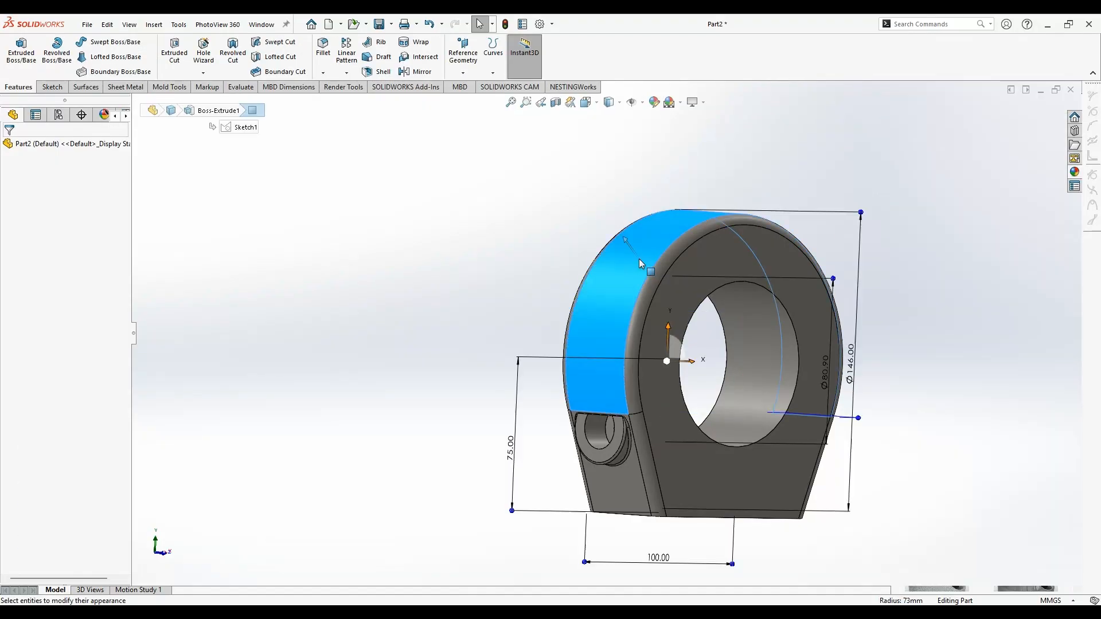
{"action": "left_click", "coordinate": [654, 103]}
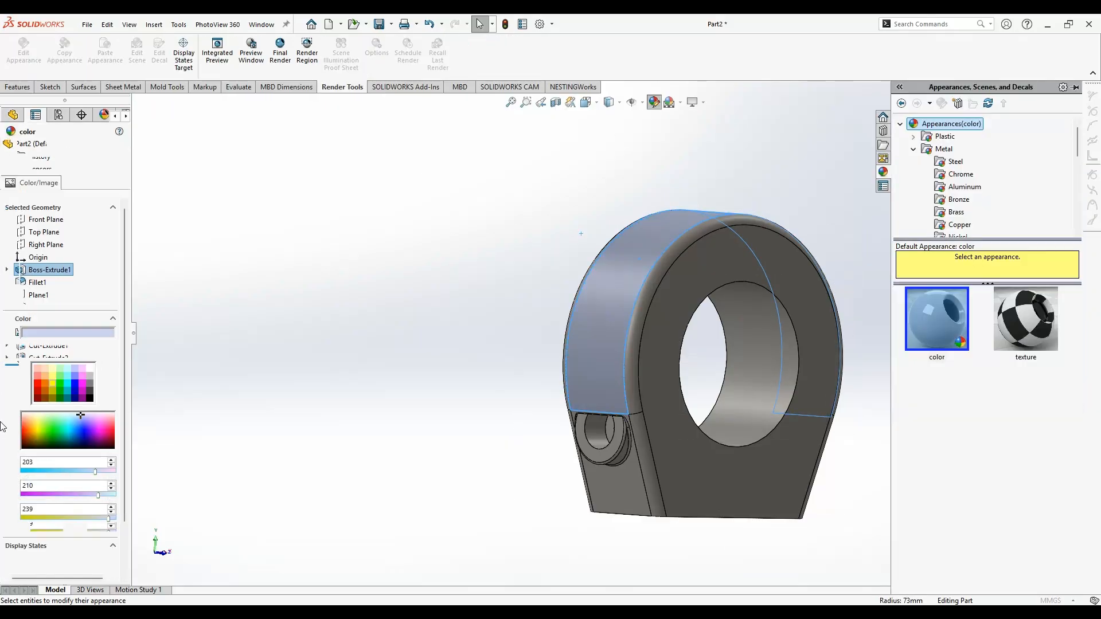
{"action": "left_click", "coordinate": [53, 383]}
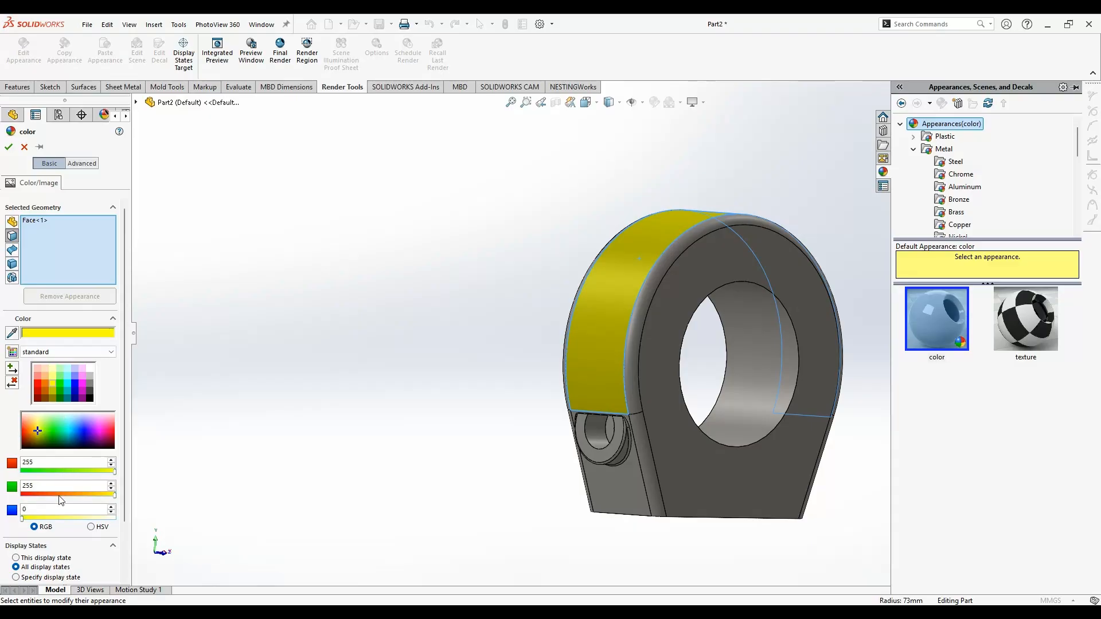
{"action": "left_click", "coordinate": [100, 494]}
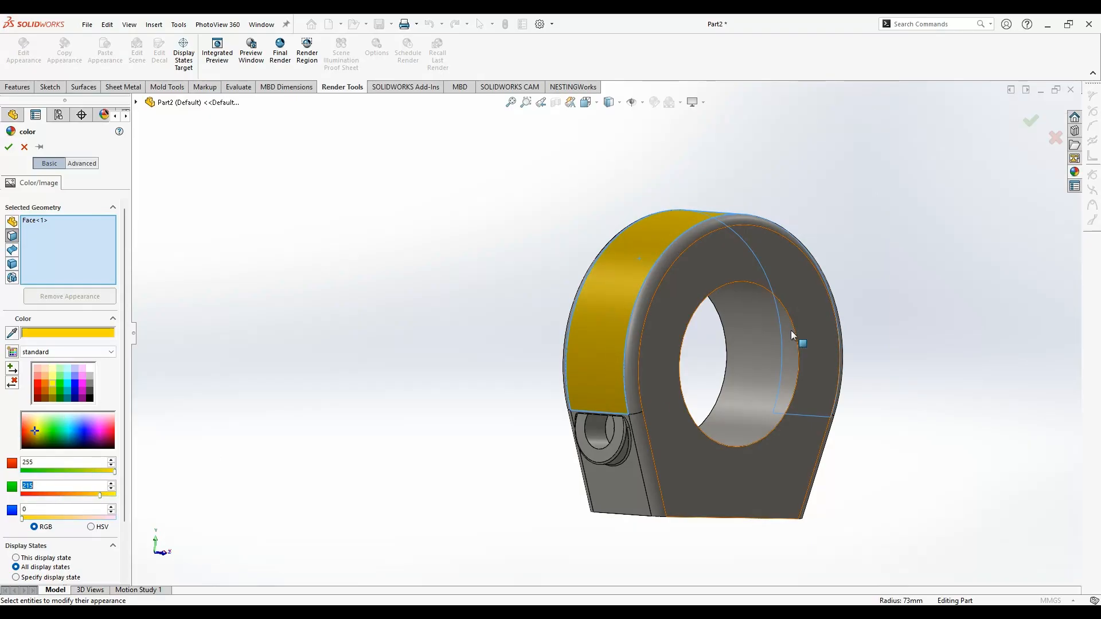
- Add the flat ring face, the adjoining edge fillets, the slanted side and the holed boss's end face and rim to the yellow faces
{"action": "scroll", "coordinate": [624, 326], "scroll_direction": "down", "scroll_amount": 5}
{"action": "left_click", "coordinate": [690, 371]}
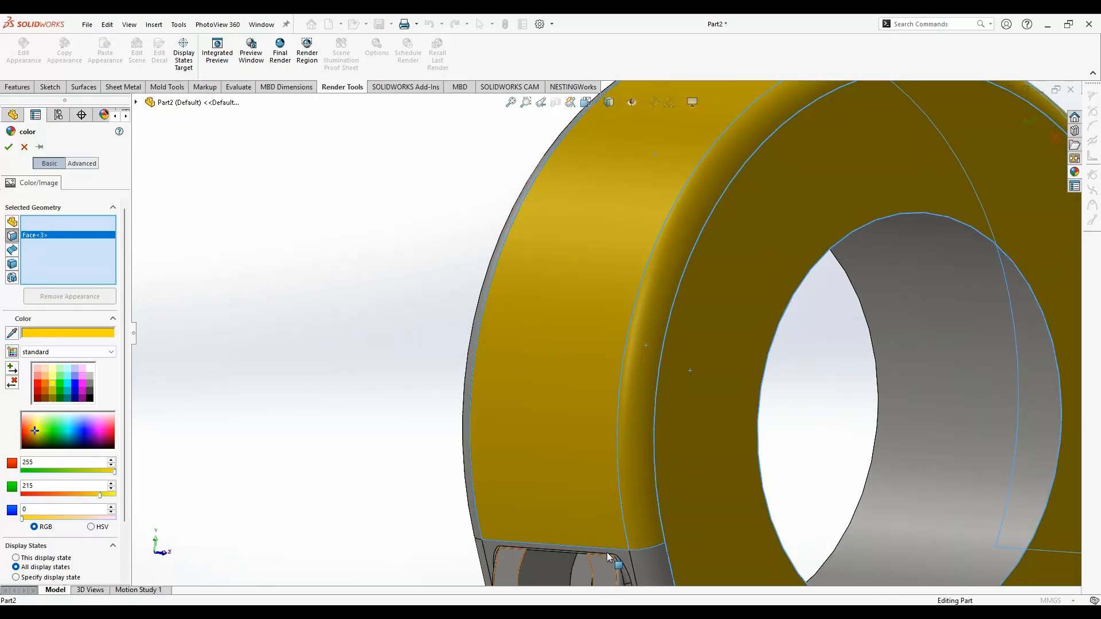
{"action": "scroll", "coordinate": [606, 549], "scroll_direction": "down", "scroll_amount": 5}
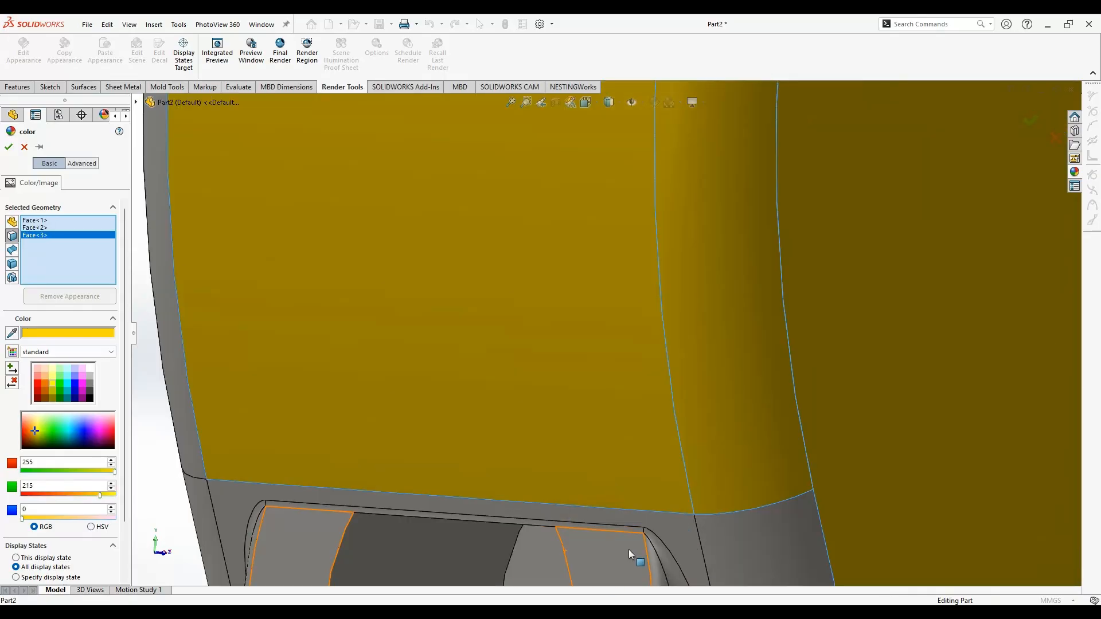
{"action": "left_click", "coordinate": [663, 551]}
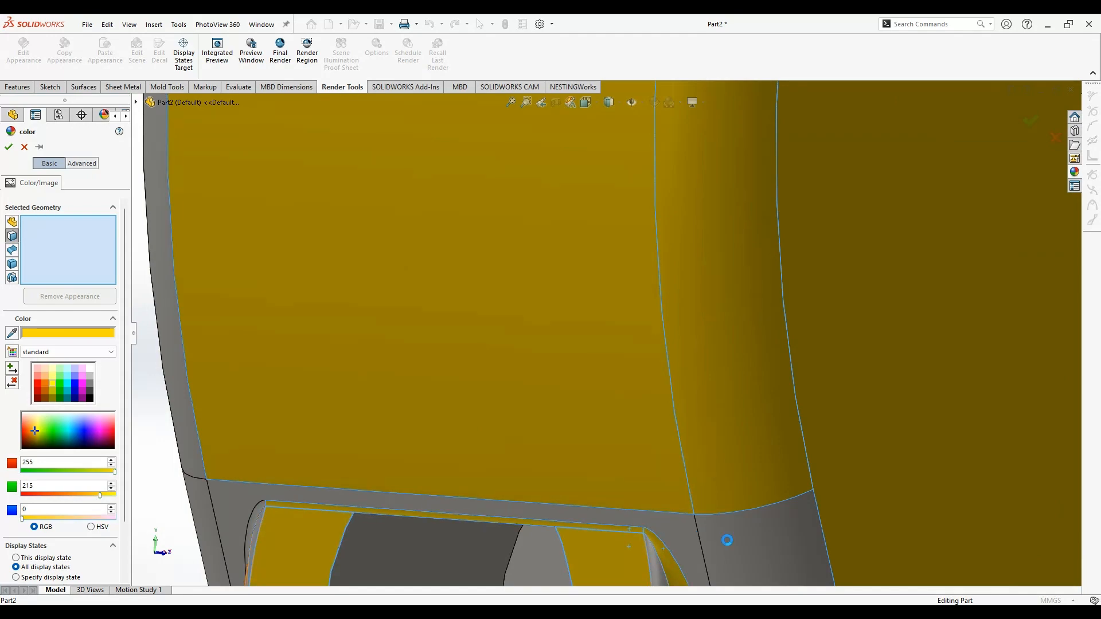
{"action": "left_click", "coordinate": [689, 545]}
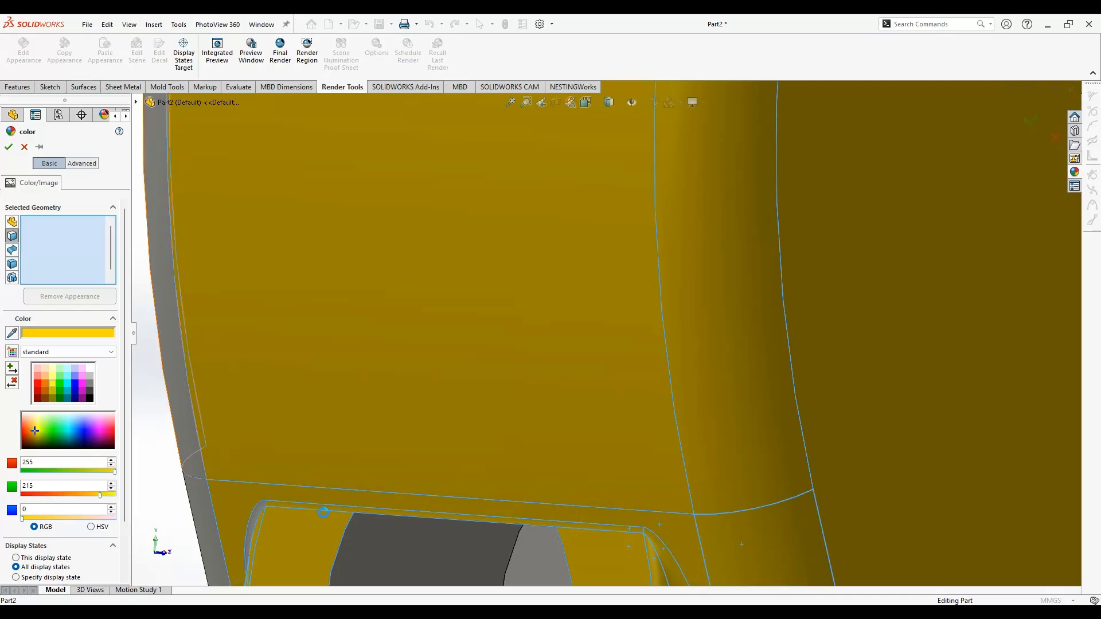
{"action": "left_click", "coordinate": [343, 516]}
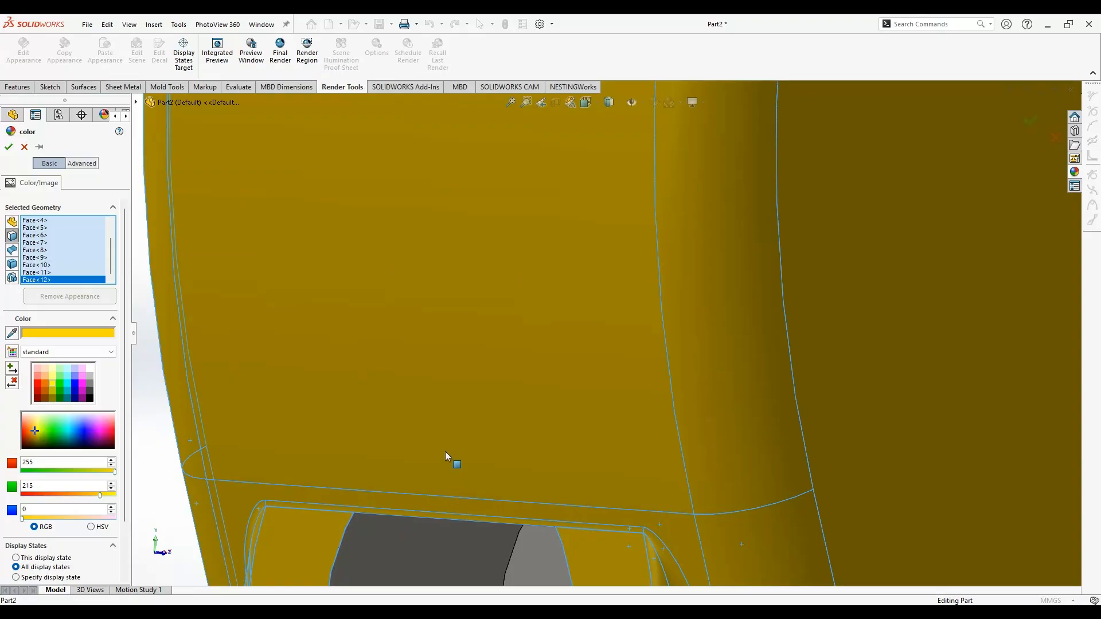
- Add the holed boss's curved side wall and the fillet at its base to the yellow faces
{"action": "scroll", "coordinate": [445, 452], "scroll_direction": "up", "scroll_amount": 6}
{"action": "scroll", "coordinate": [630, 442], "scroll_direction": "down", "scroll_amount": 5}
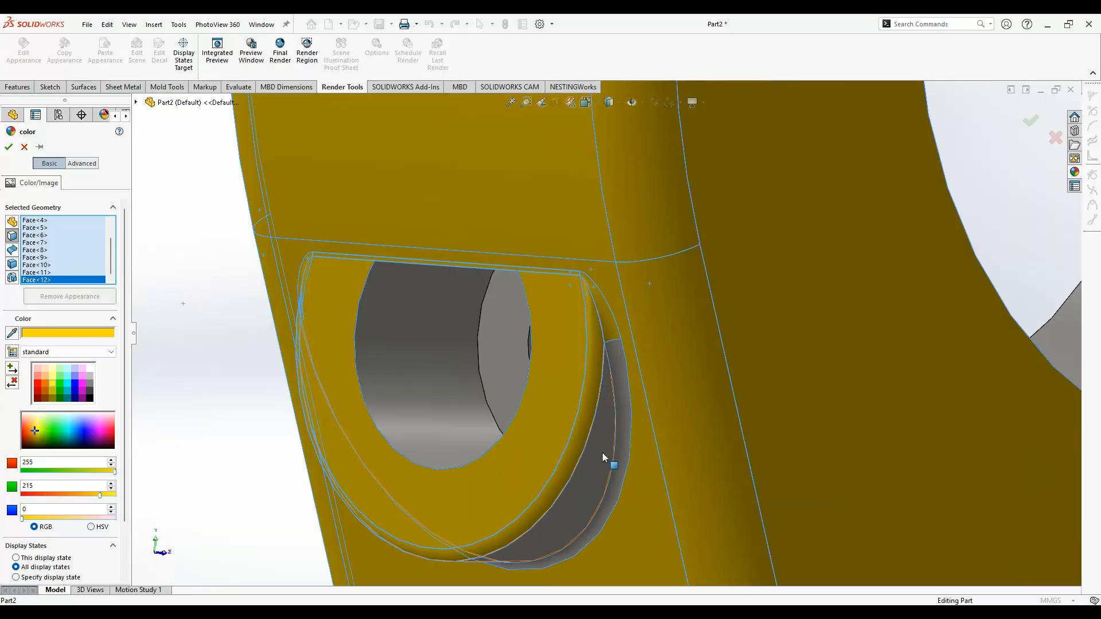
{"action": "left_click", "coordinate": [624, 460]}
{"action": "left_click", "coordinate": [615, 461]}
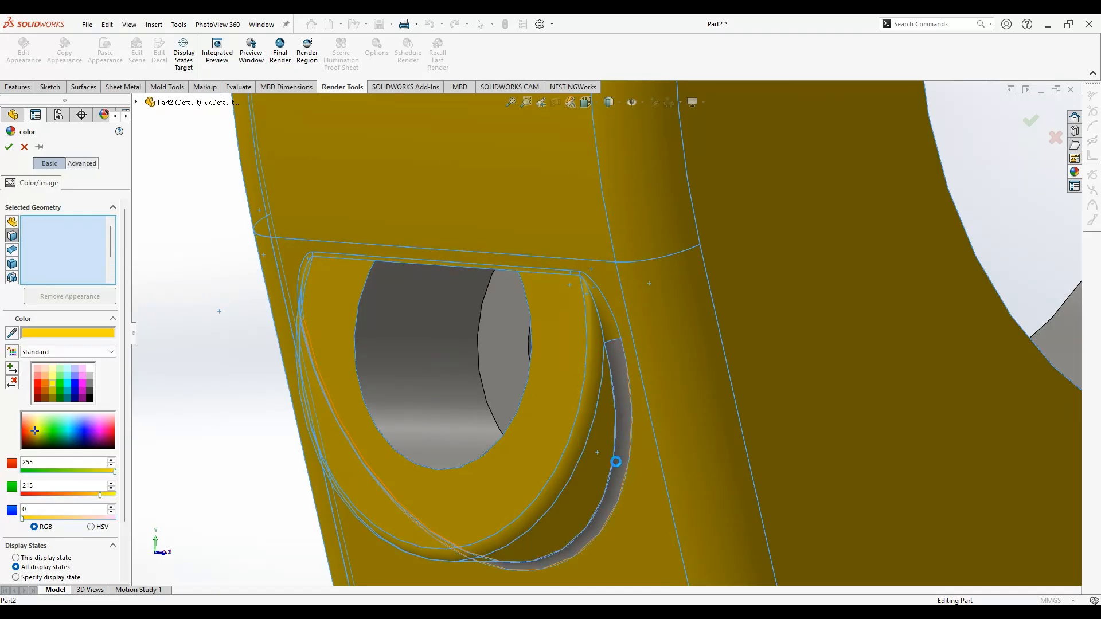
- Extend the yellow colour to the opposite boss's end face, rounded rim, side wall and base fillet
{"action": "scroll", "coordinate": [571, 459], "scroll_direction": "up", "scroll_amount": 5}
{"action": "middle_click_drag", "start_coordinate": [549, 448], "coordinate": [603, 444]}
{"action": "scroll", "coordinate": [519, 379], "scroll_direction": "down", "scroll_amount": 5}
{"action": "scroll", "coordinate": [553, 449], "scroll_direction": "up", "scroll_amount": 5}
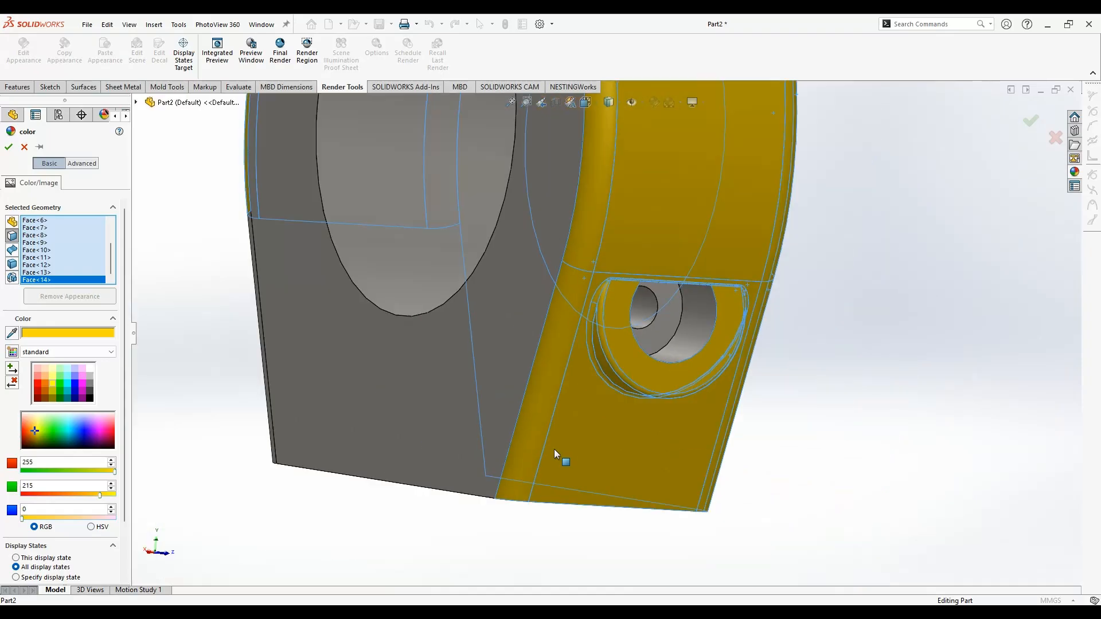
{"action": "middle_click_drag", "start_coordinate": [608, 393], "coordinate": [609, 441]}
{"action": "scroll", "coordinate": [264, 284], "scroll_direction": "down", "scroll_amount": 5}
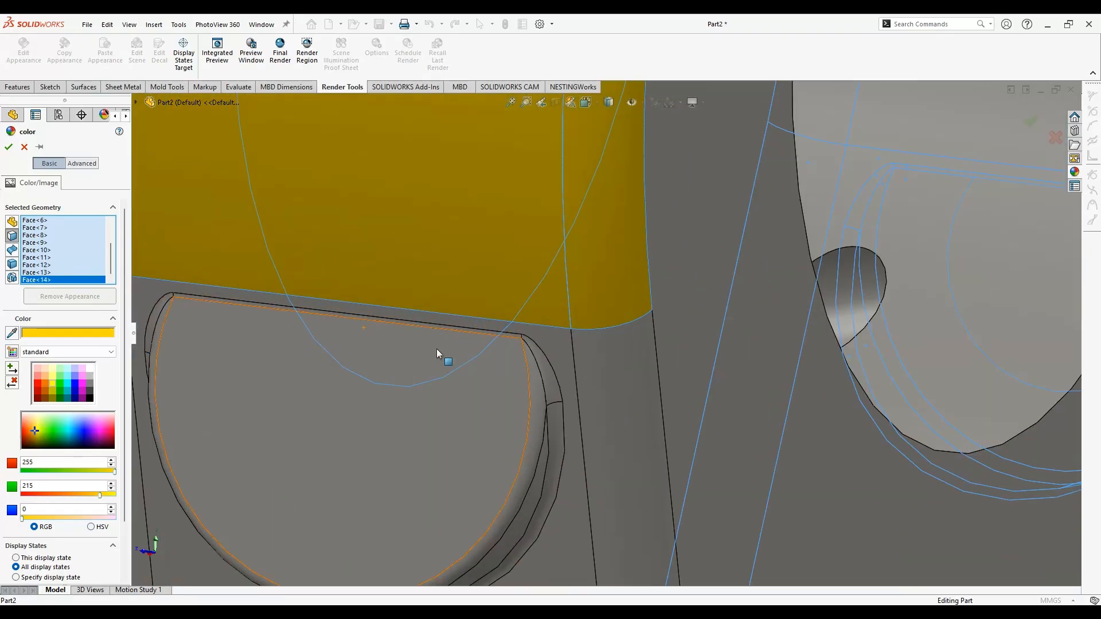
{"action": "middle_click_drag", "start_coordinate": [447, 352], "coordinate": [433, 353]}
{"action": "left_click", "coordinate": [544, 381]}
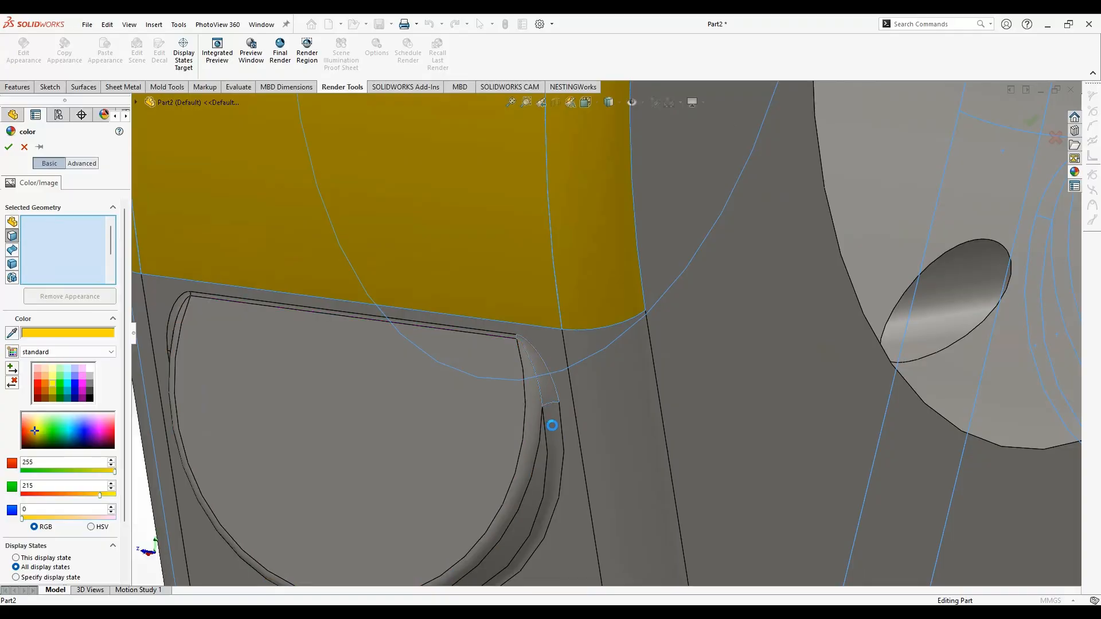
{"action": "left_click", "coordinate": [539, 469]}
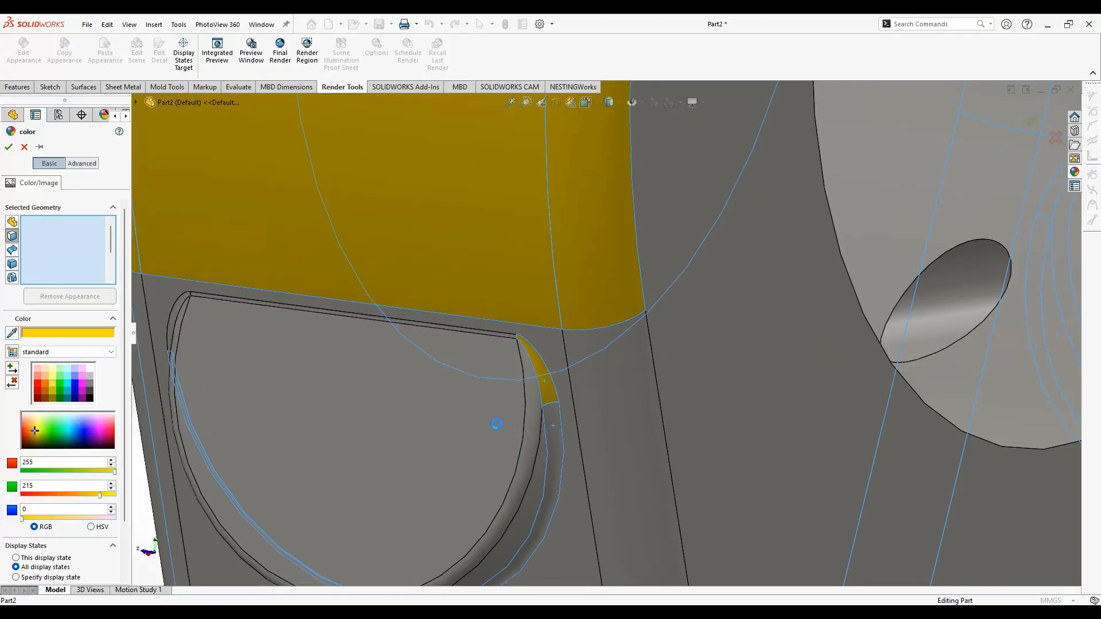
{"action": "left_click", "coordinate": [519, 346]}
- Colour the slanted side around the opposite boss, its edge fillets and the boss's narrow upper rim, and apply the face colours
{"action": "left_click", "coordinate": [168, 502]}
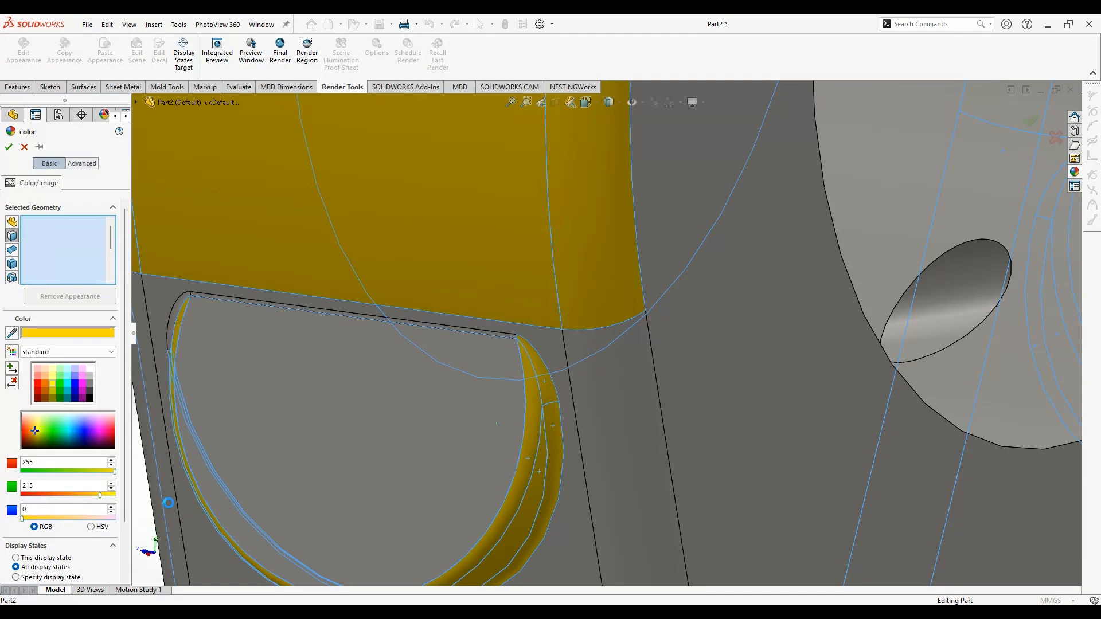
{"action": "left_click", "coordinate": [475, 454]}
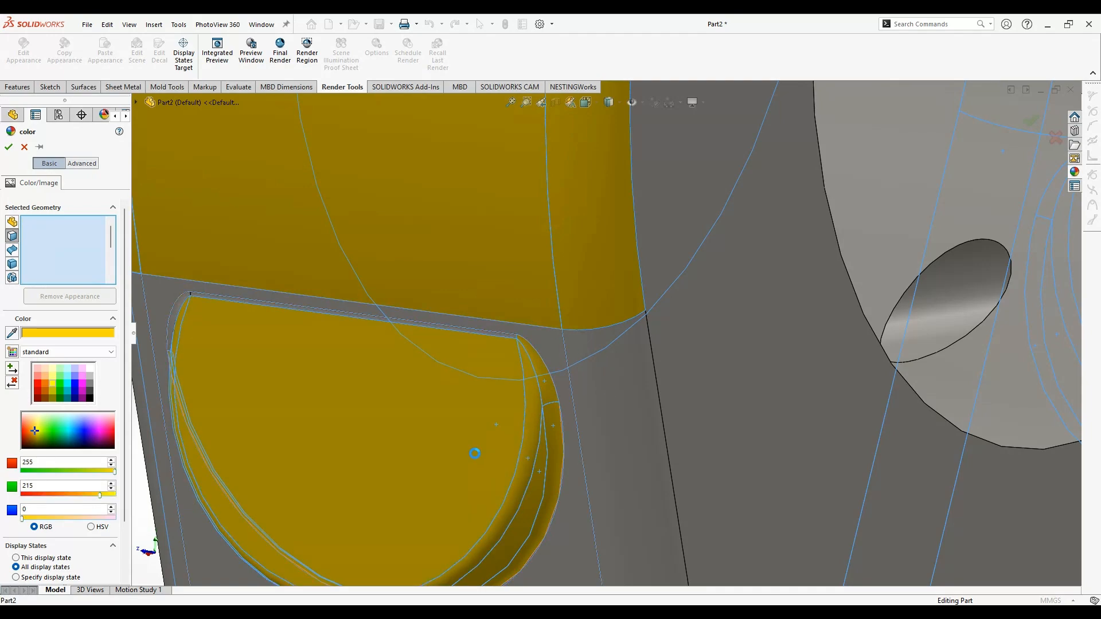
{"action": "left_click", "coordinate": [187, 325]}
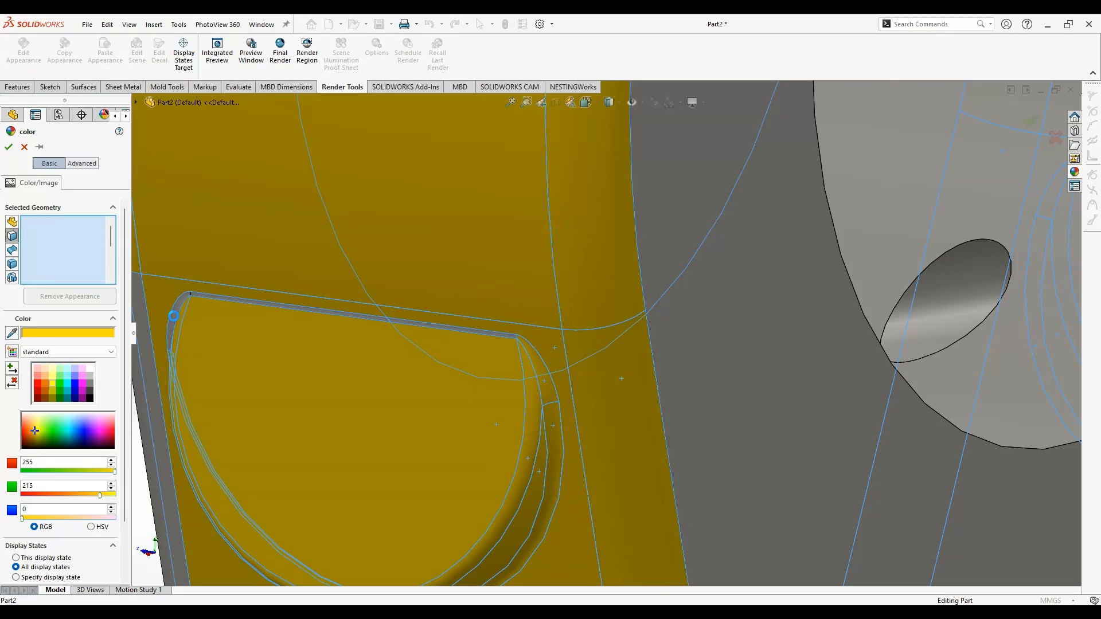
{"action": "left_click", "coordinate": [242, 301]}
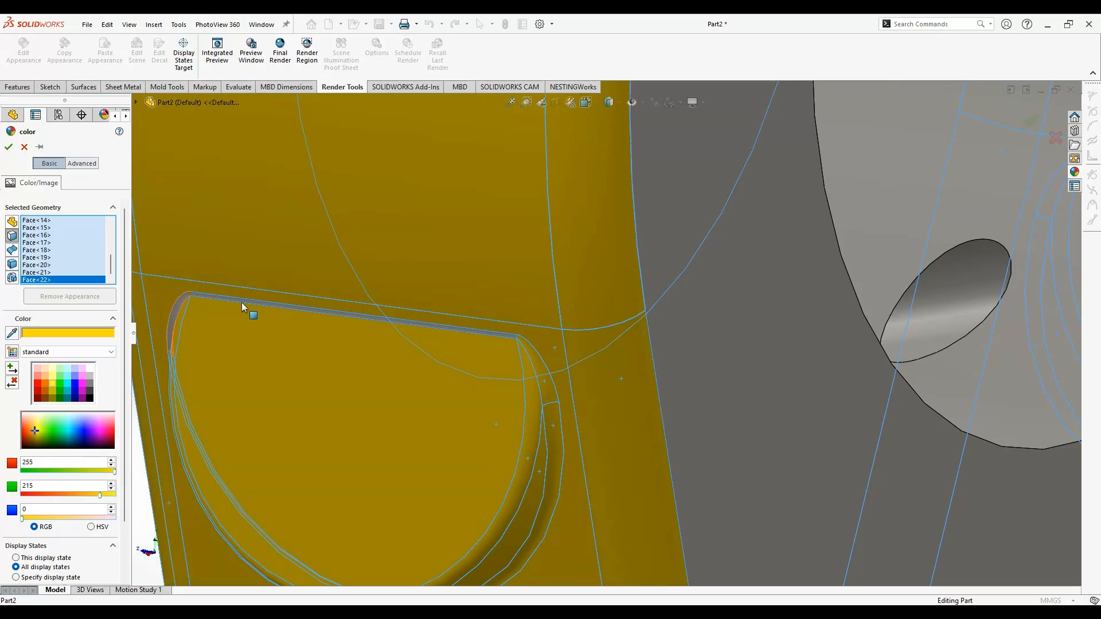
{"action": "scroll", "coordinate": [242, 301], "scroll_direction": "down", "scroll_amount": 5}
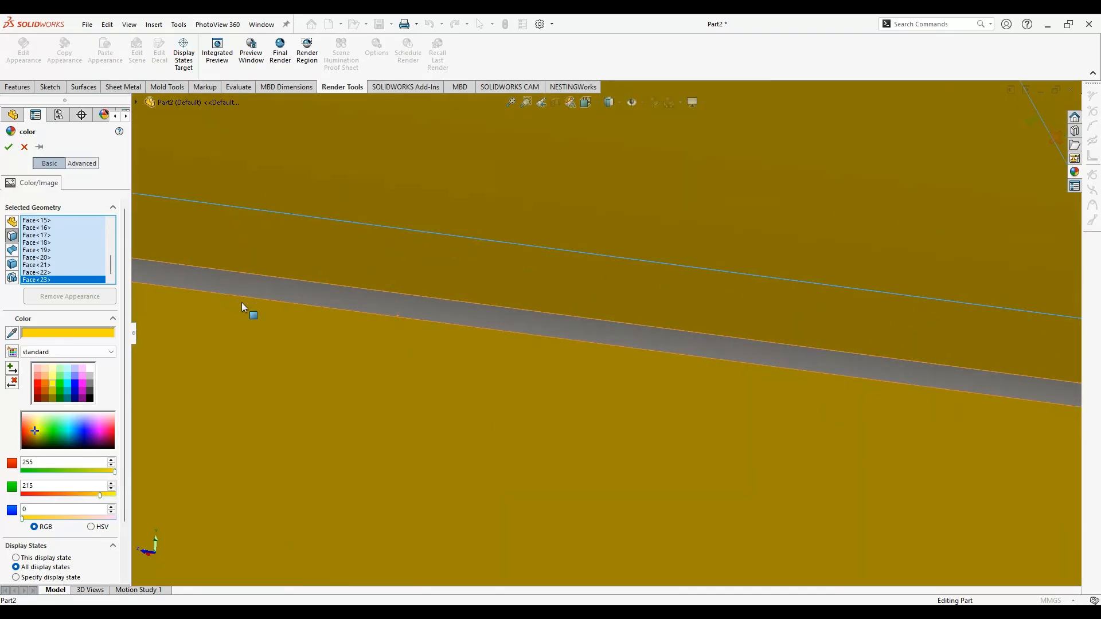
{"action": "left_click", "coordinate": [259, 290]}
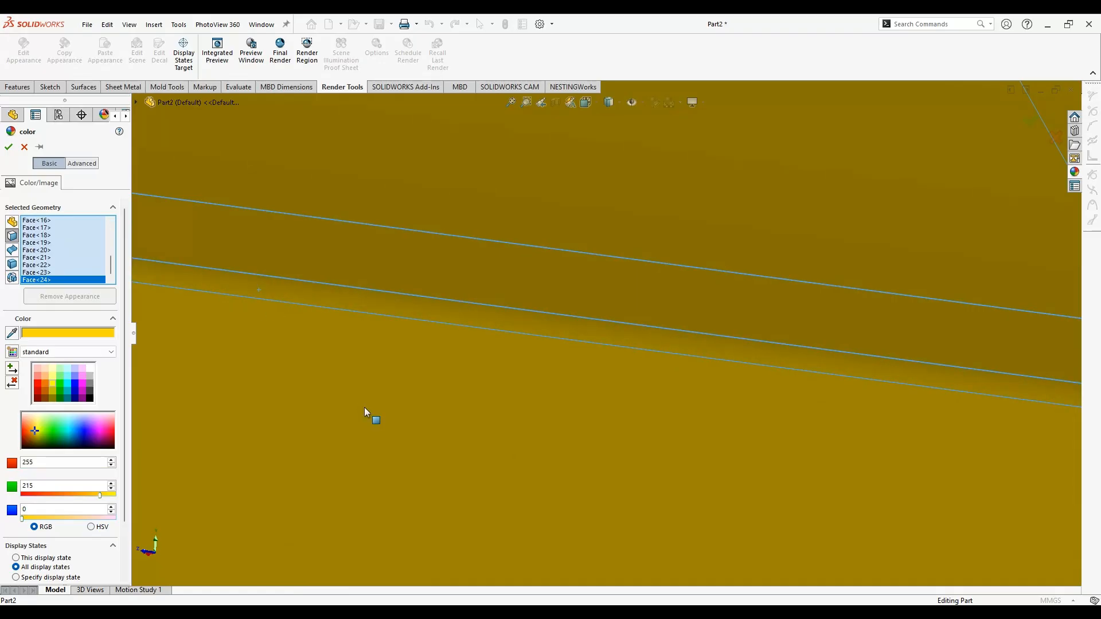
{"action": "scroll", "coordinate": [363, 407], "scroll_direction": "up", "scroll_amount": 5}
{"action": "middle_click_drag", "start_coordinate": [634, 405], "coordinate": [926, 412]}
{"action": "scroll", "coordinate": [621, 415], "scroll_direction": "up", "scroll_amount": 5}
{"action": "left_click", "coordinate": [8, 149]}
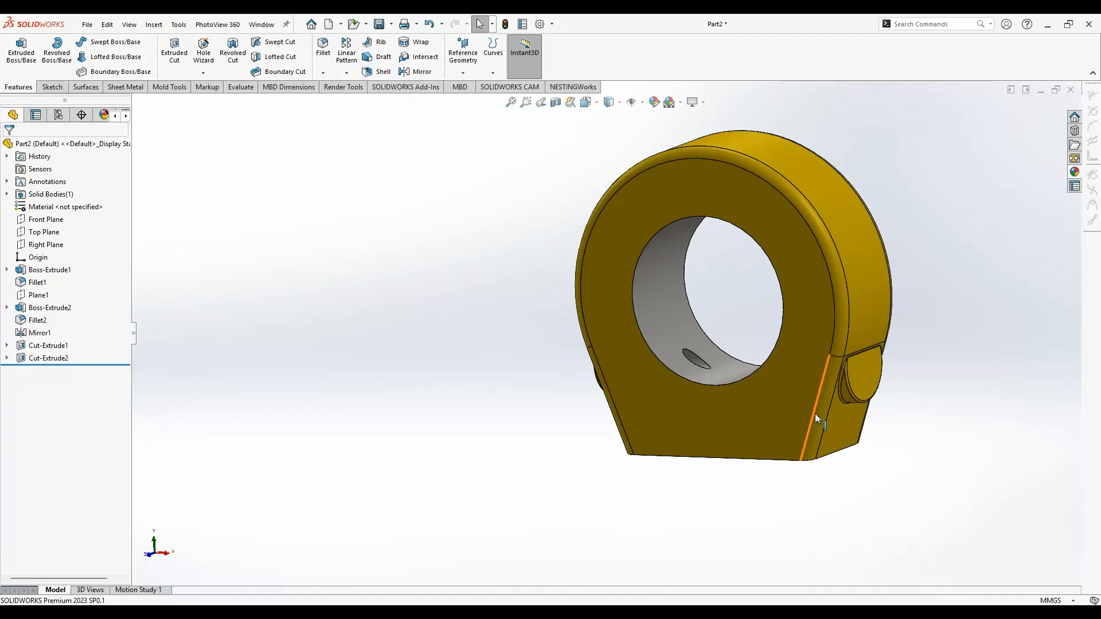
- Save the coloured part as a file
{"action": "middle_click_drag", "start_coordinate": [815, 415], "coordinate": [762, 367]}
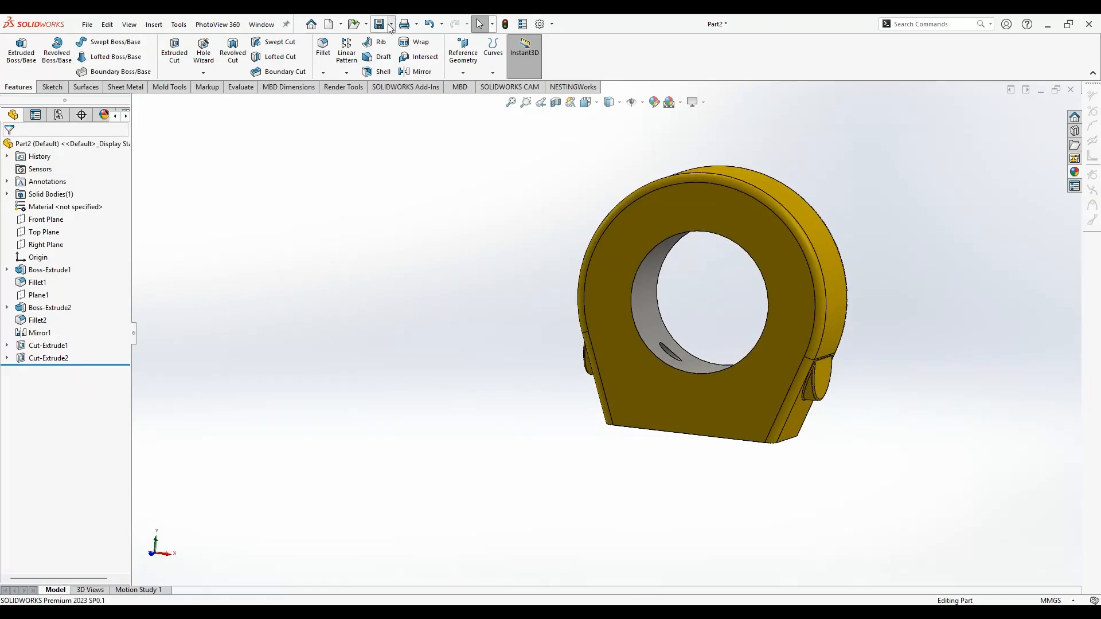
{"action": "left_click", "coordinate": [392, 27]}
{"action": "left_click", "coordinate": [395, 55]}
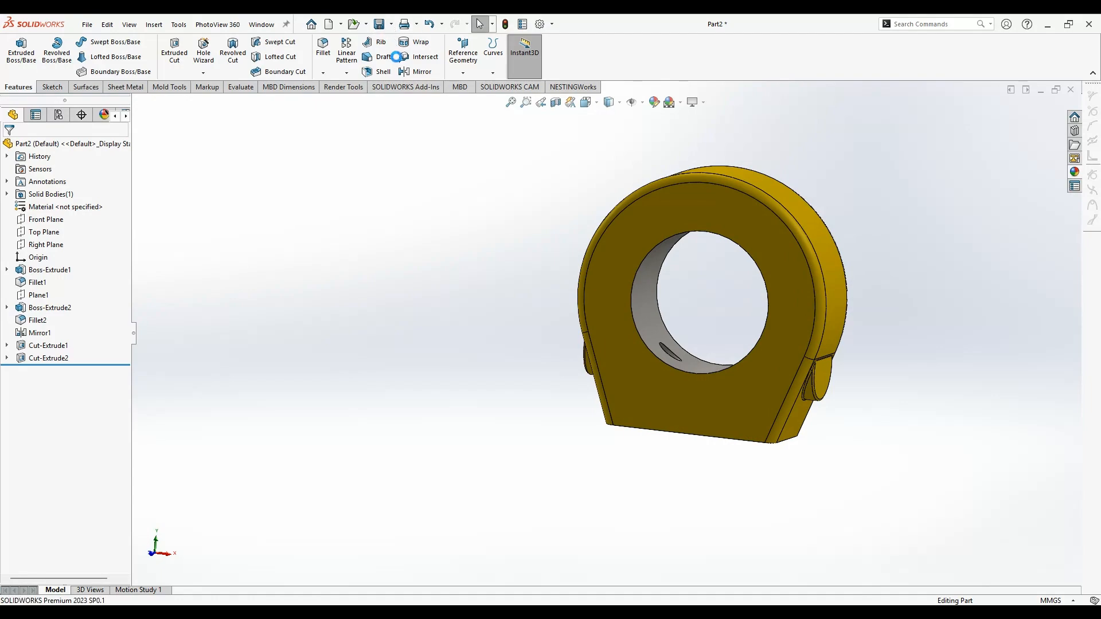